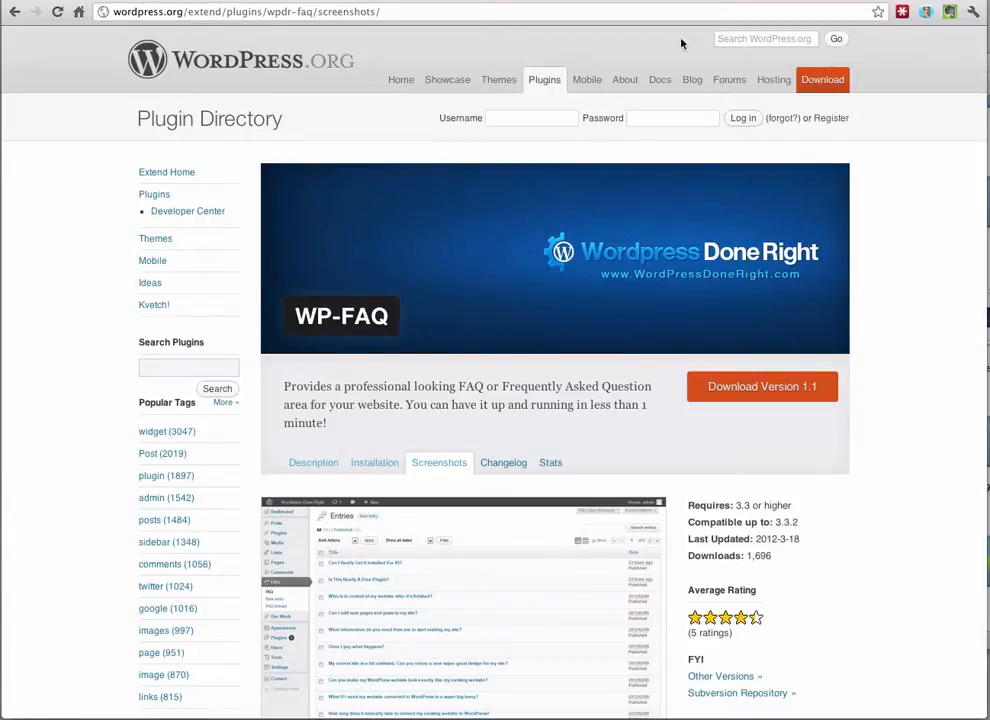
Step: Switch to the bandannonce.net site and open its administration dashboard
left_click(727, 4)
mouse_move(66, 38)
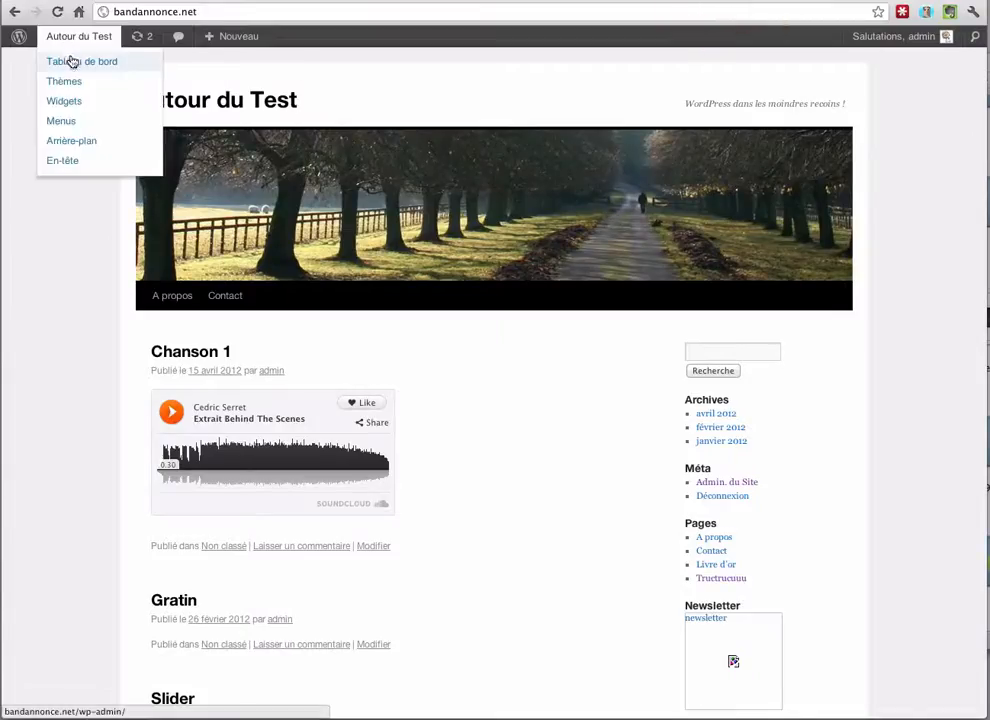
left_click(71, 63)
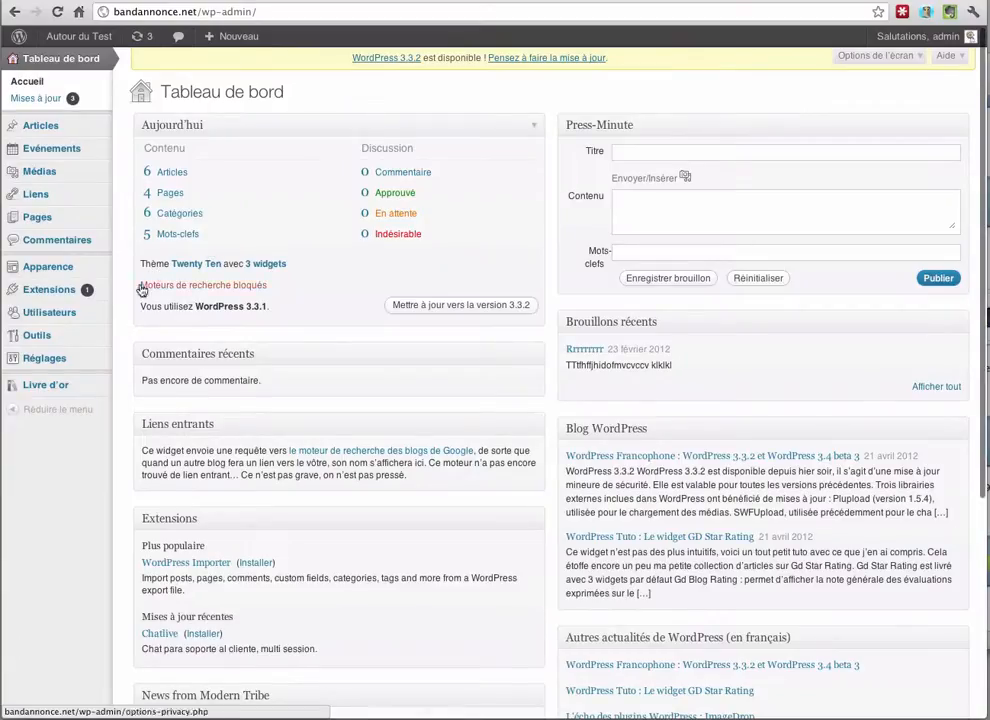
Step: Open the page for adding extensions and search it for "WP-FAQ"
mouse_move(45, 298)
left_click(182, 310)
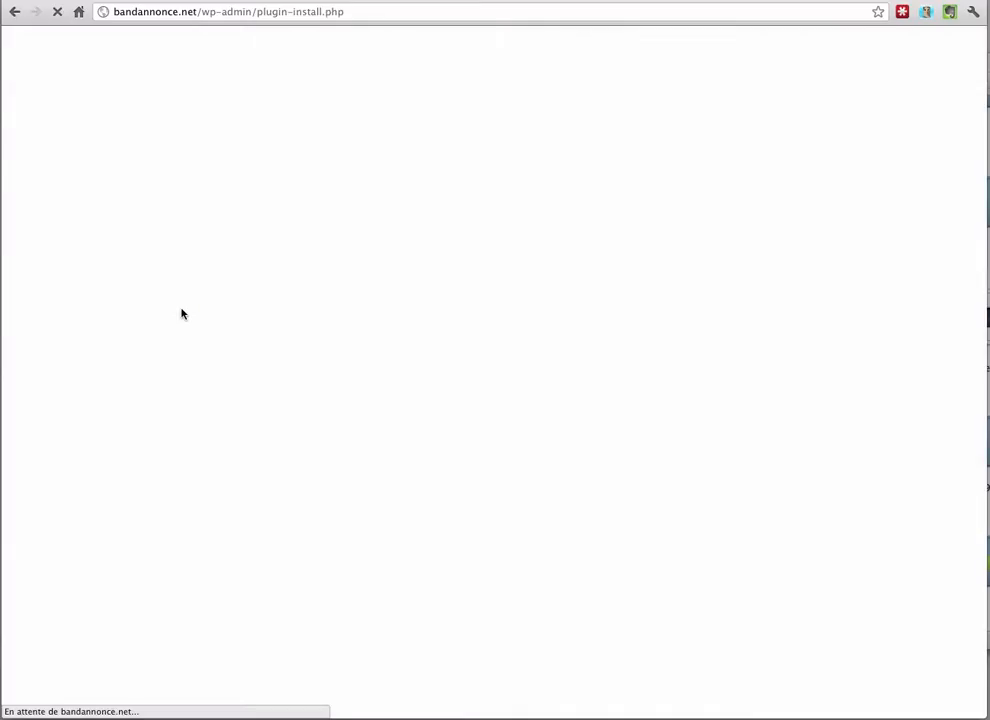
left_click(214, 234)
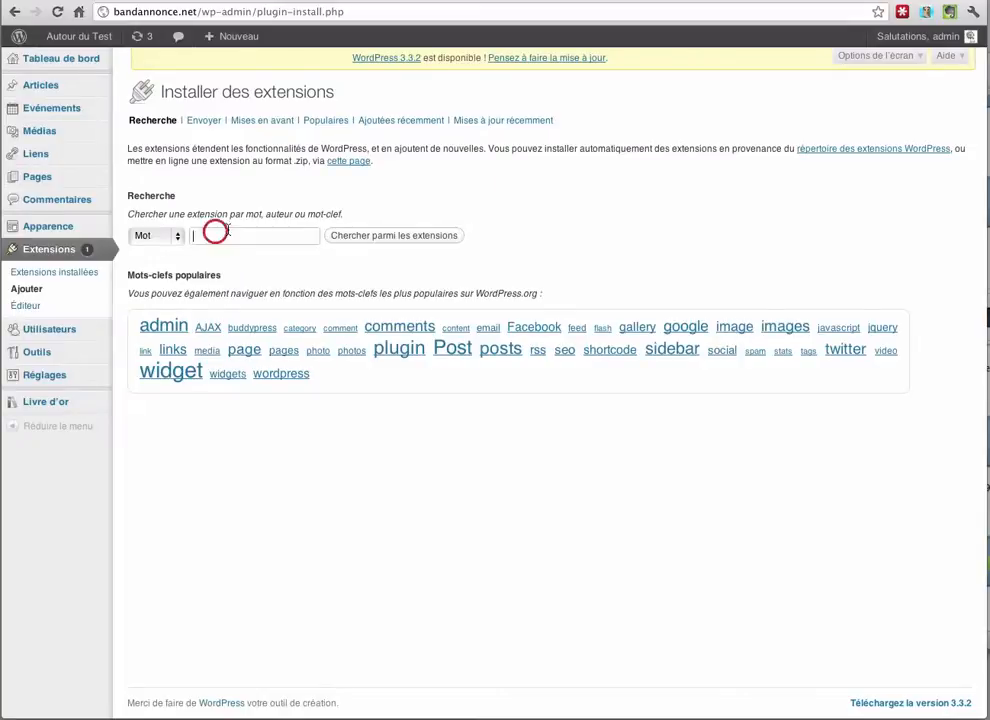
type("WP-FAQ")
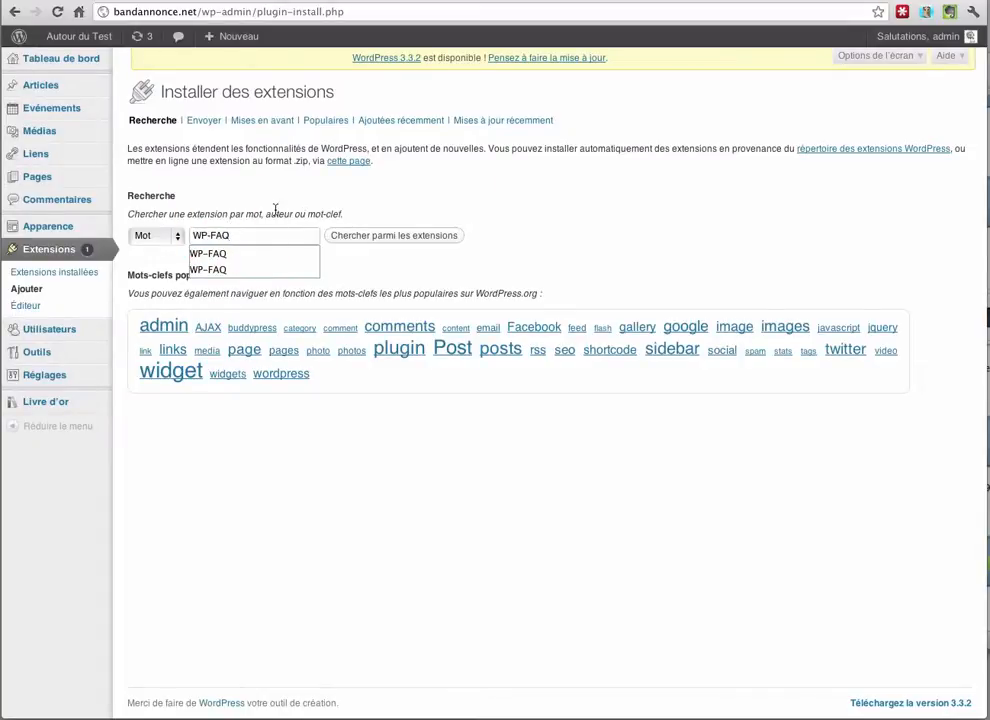
left_click(386, 235)
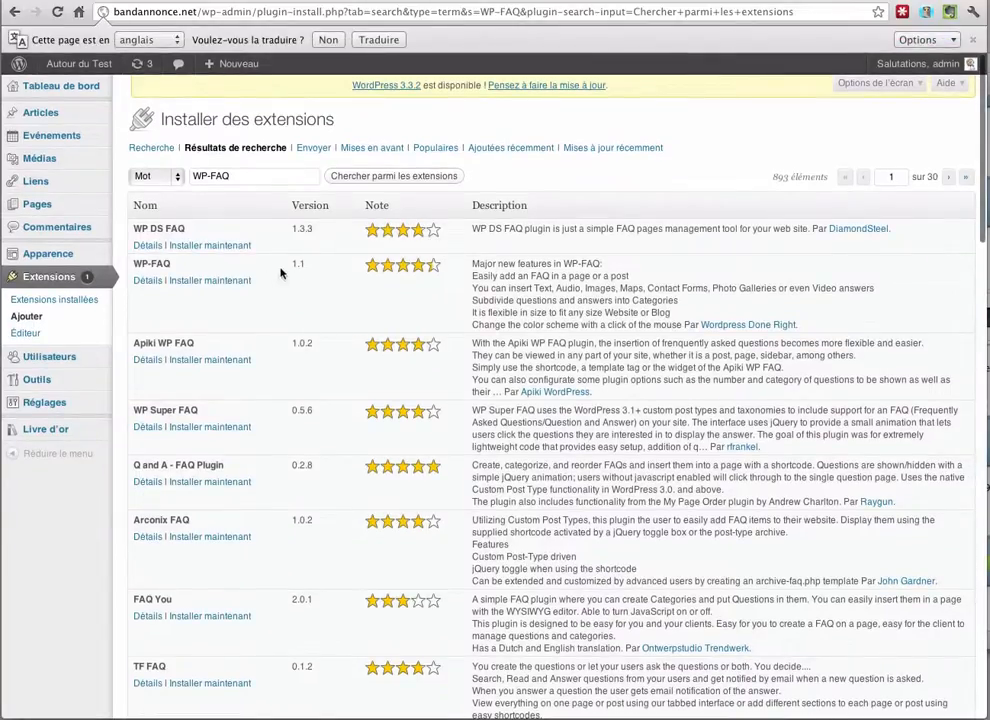
Step: Install the WP-FAQ 1.1 extension by Wordpress Done Right and activate it
left_click(208, 282)
left_click(843, 223)
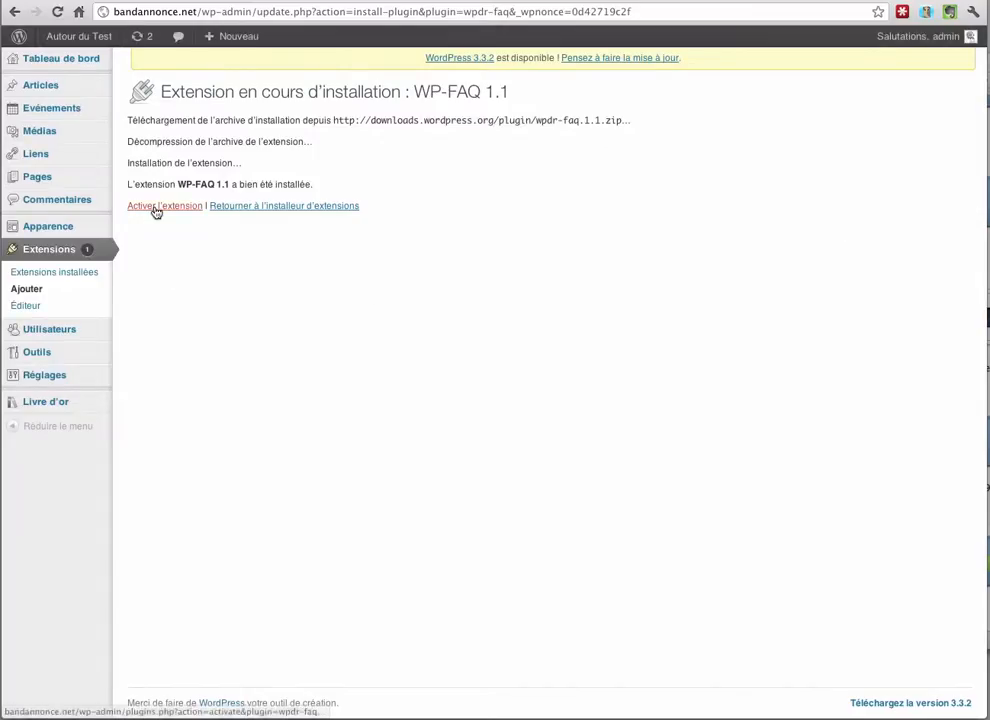
left_click(155, 208)
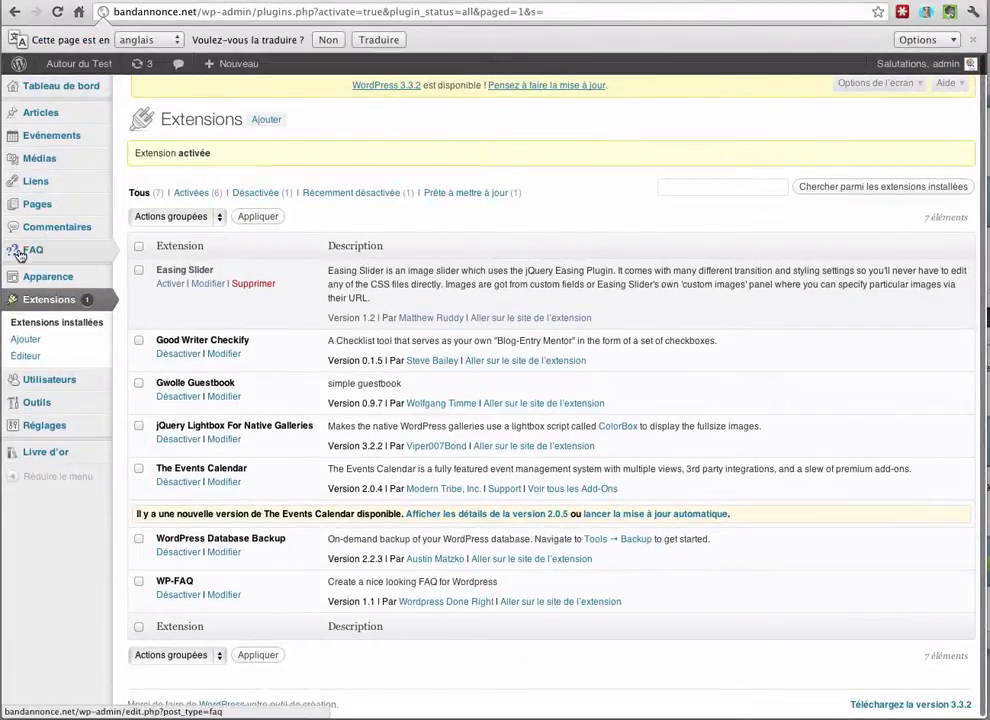
Step: Move all existing FAQ entries to the trash with one bulk action
mouse_move(33, 252)
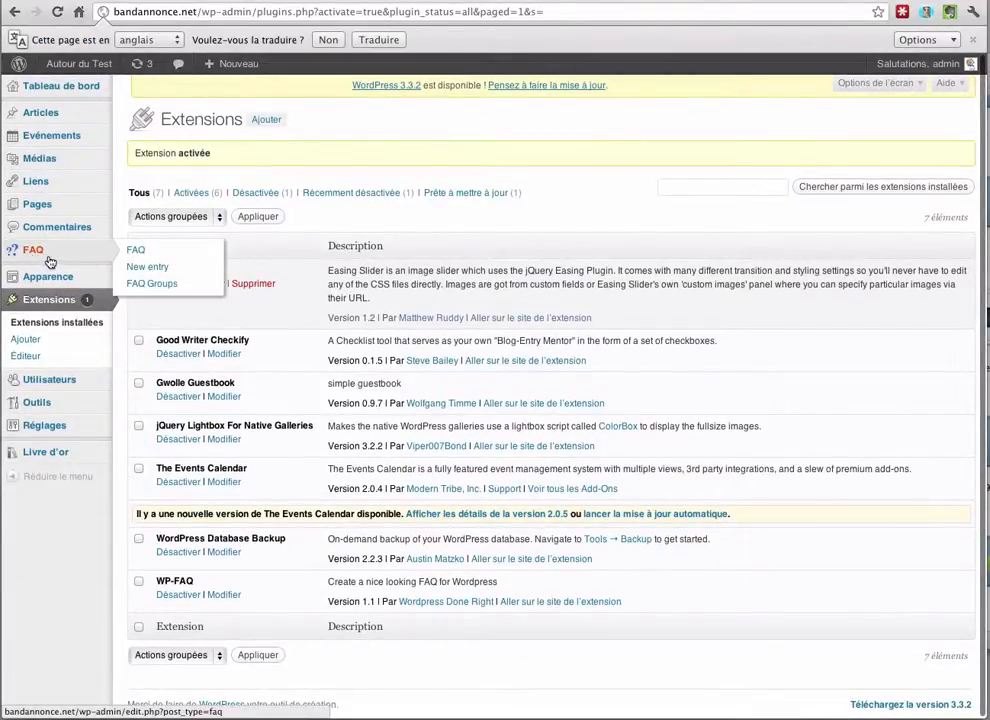
left_click(143, 252)
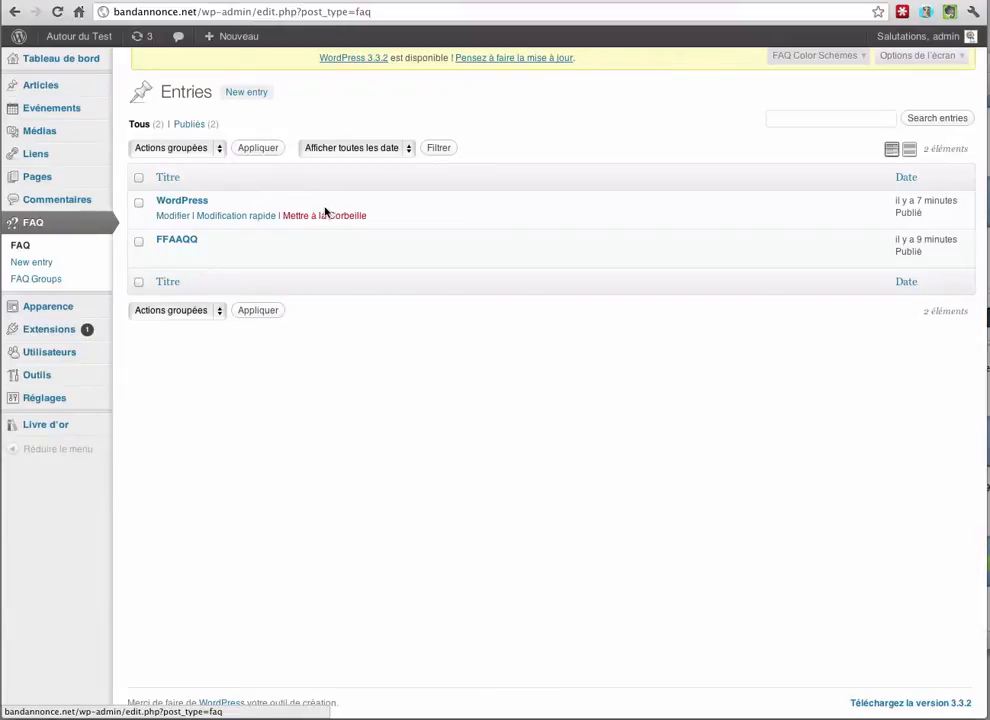
left_click(139, 202)
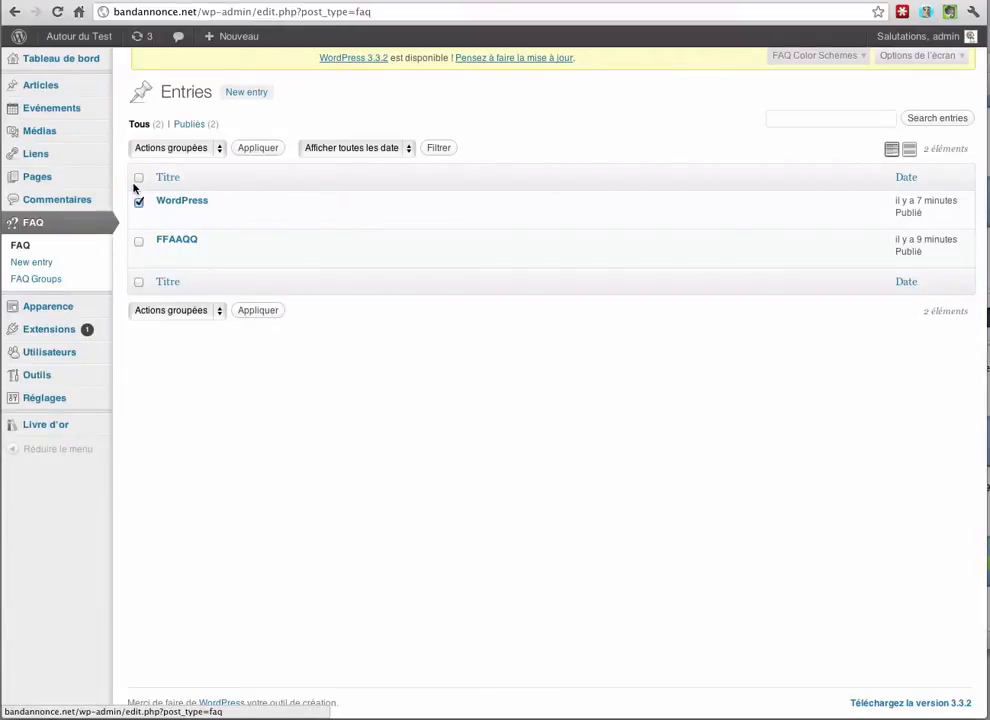
left_click(139, 177)
left_click(177, 148)
left_click(183, 172)
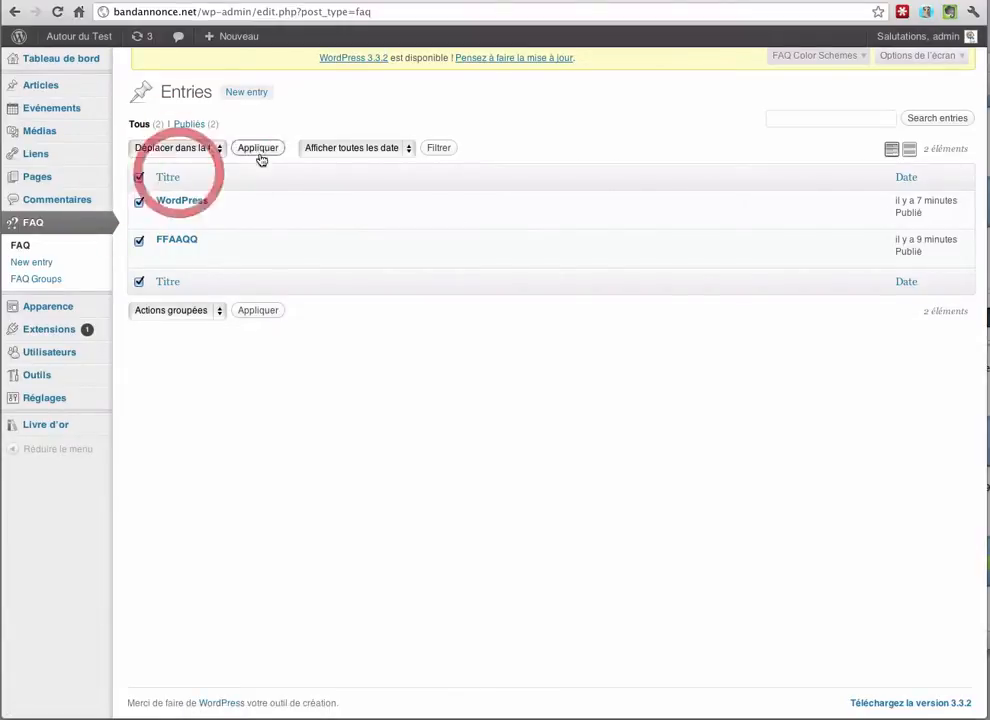
left_click(260, 155)
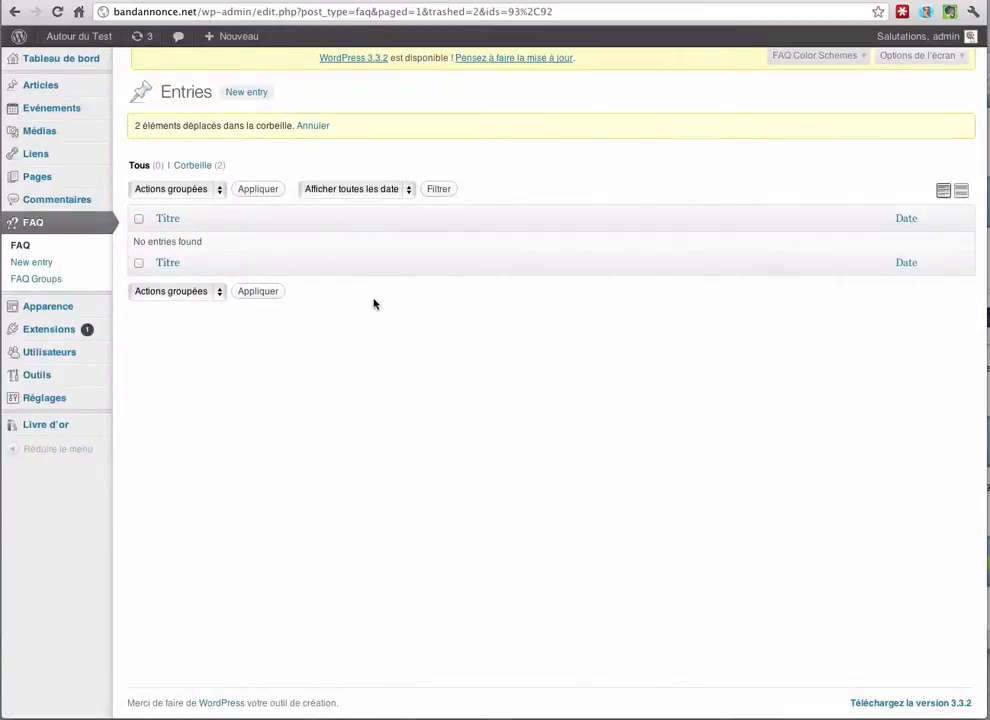
left_click(375, 305)
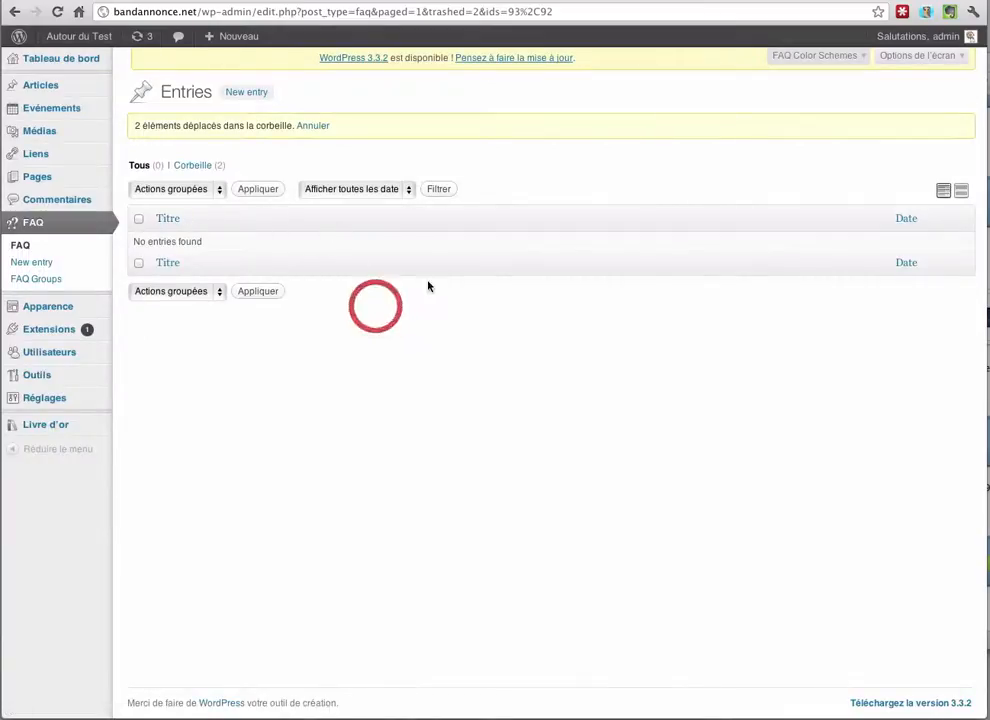
Step: Start a new FAQ entry and title it "WordPress c'est quoi ?"
left_click(47, 266)
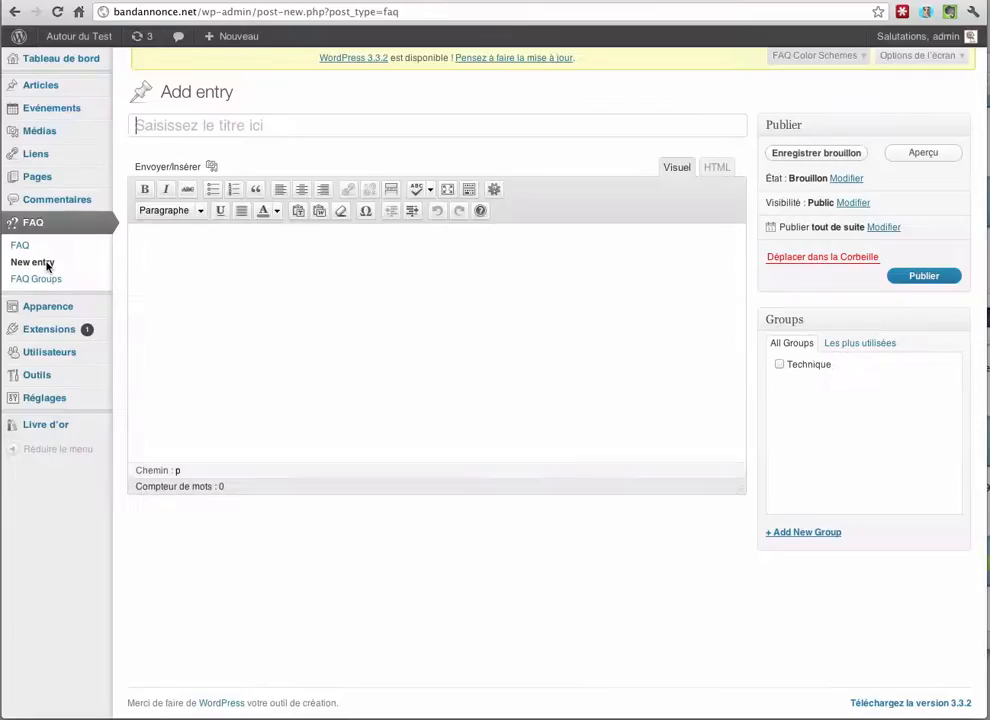
left_click(213, 126)
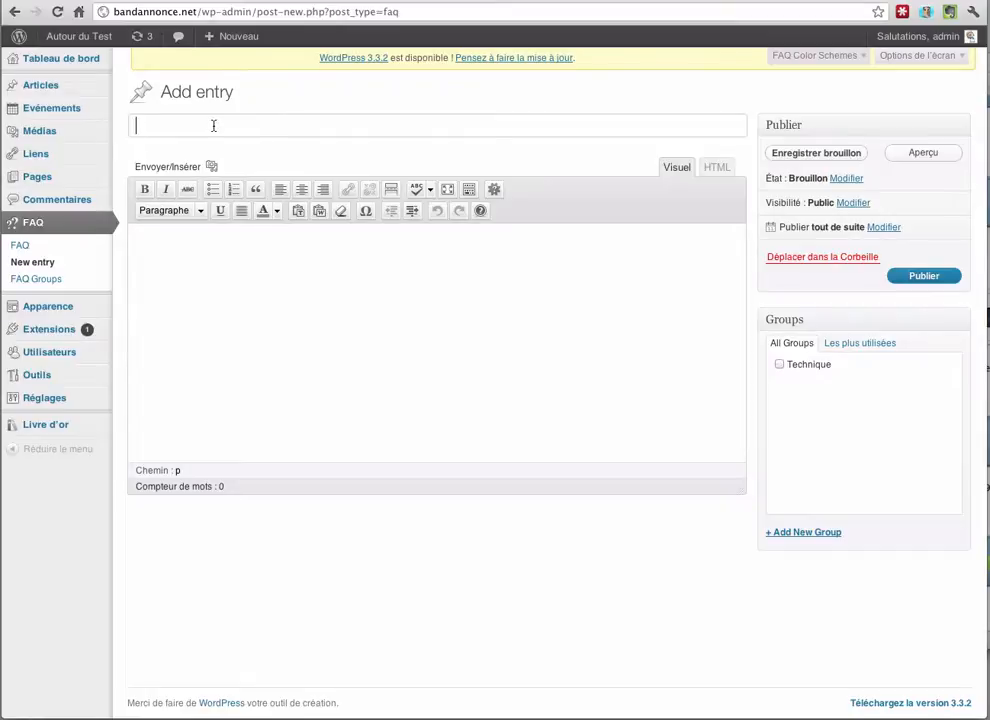
type("WordPress c'est quoi ")
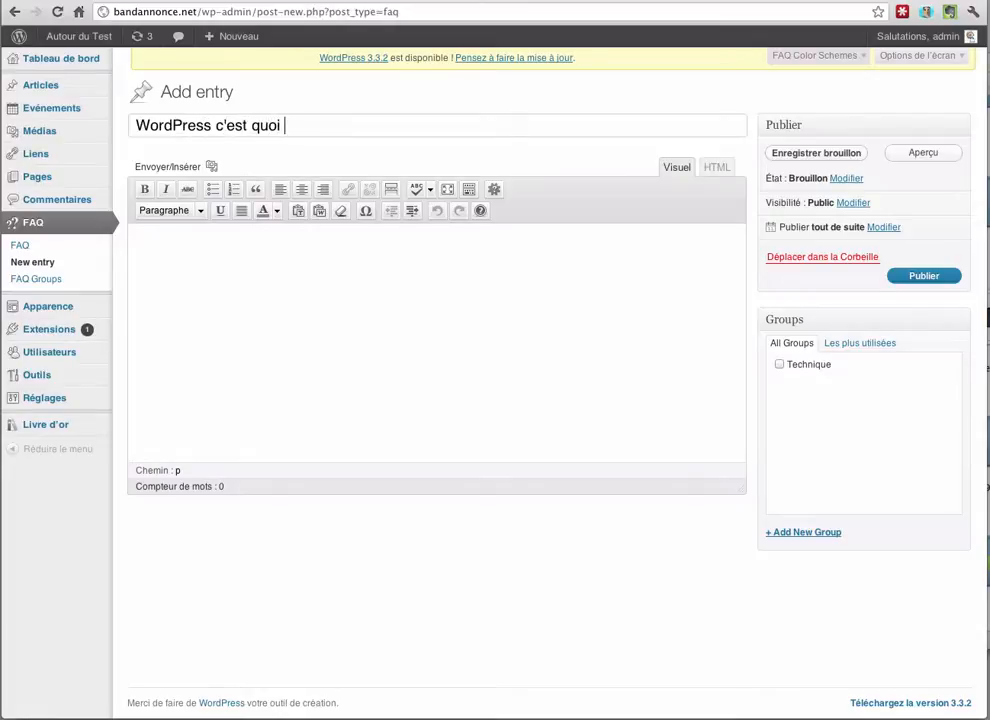
type("?")
key("Tab")
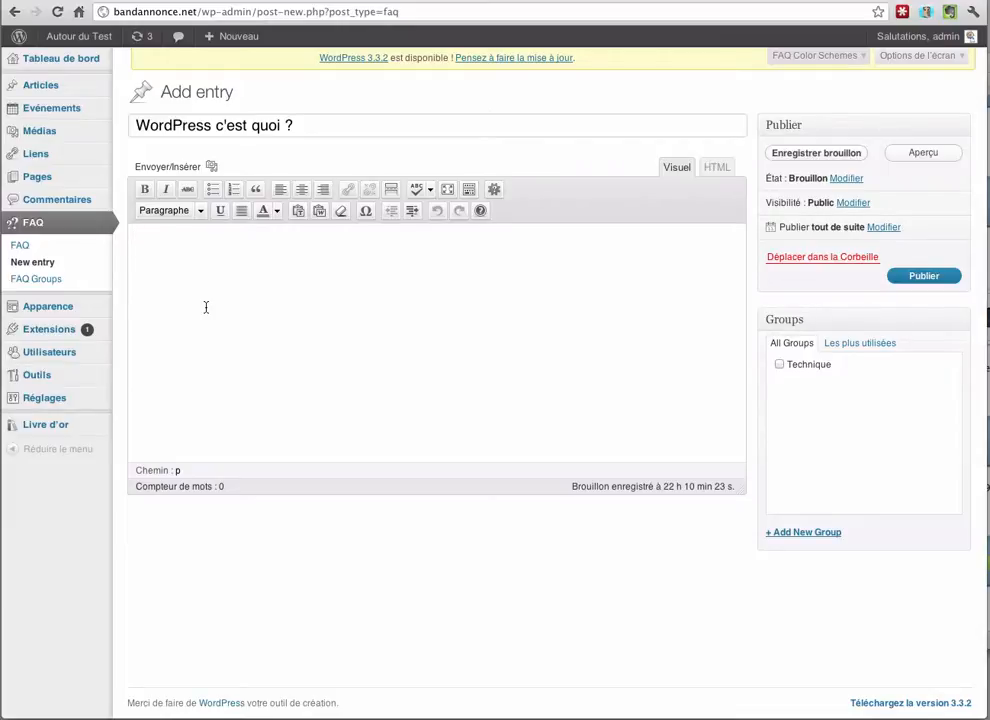
Step: Enter "WordPress pata....." as the entry's text and publish it in the Technique group
left_click(206, 307)
type("WordPress pata.....")
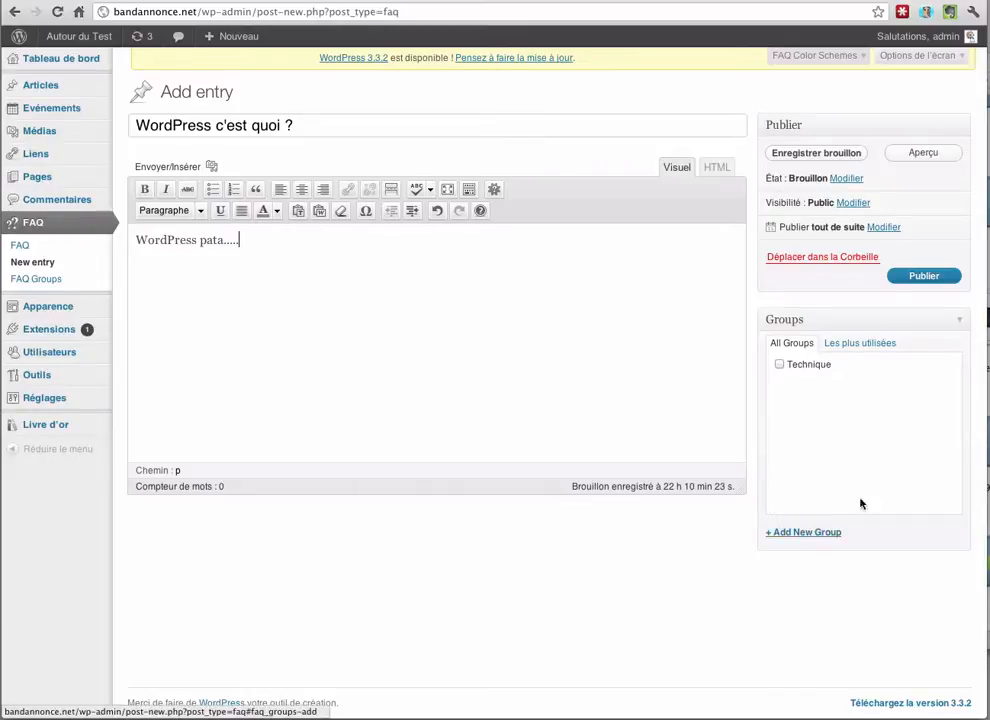
left_click(783, 367)
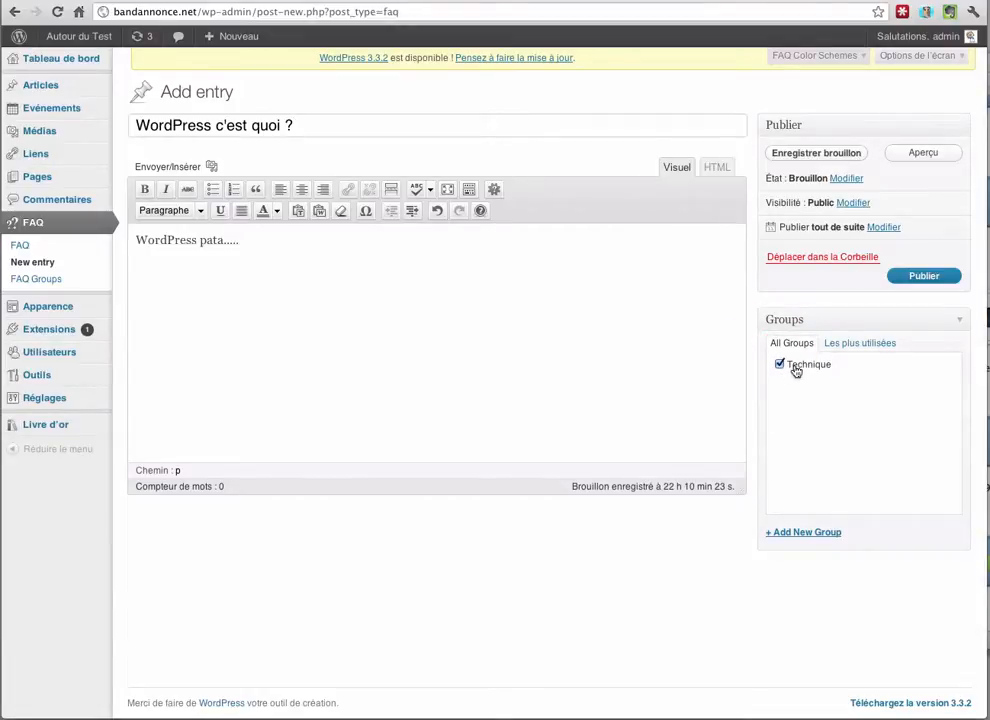
left_click(916, 280)
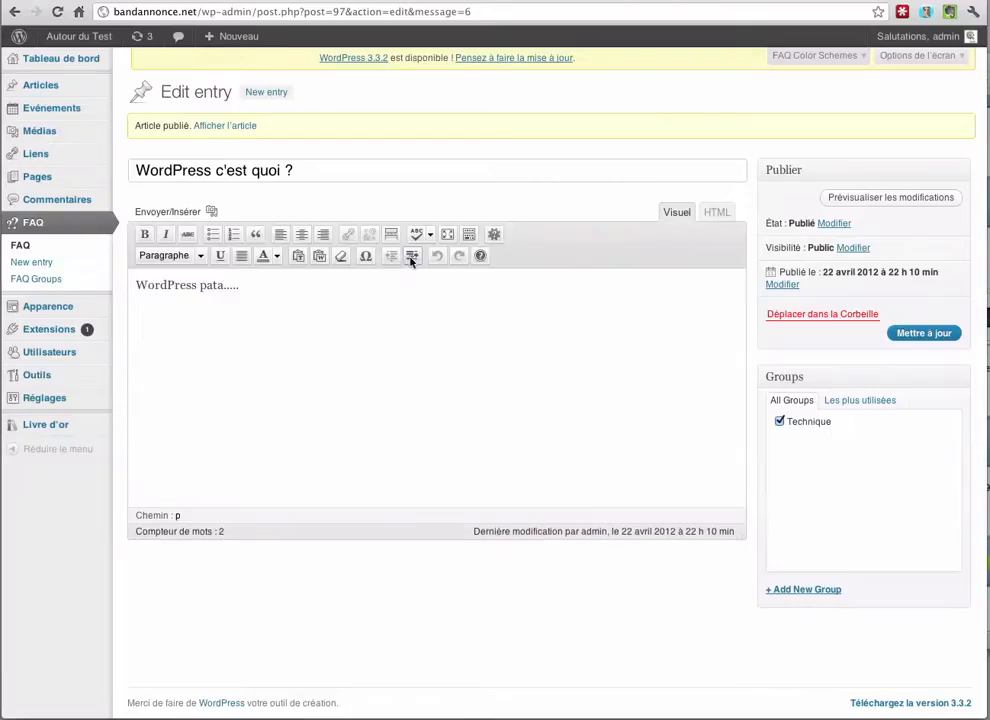
Step: Start another FAQ entry titled "RRRRRRrrrreee" with the text "ggdgdjsdjsdlskds"
left_click(50, 263)
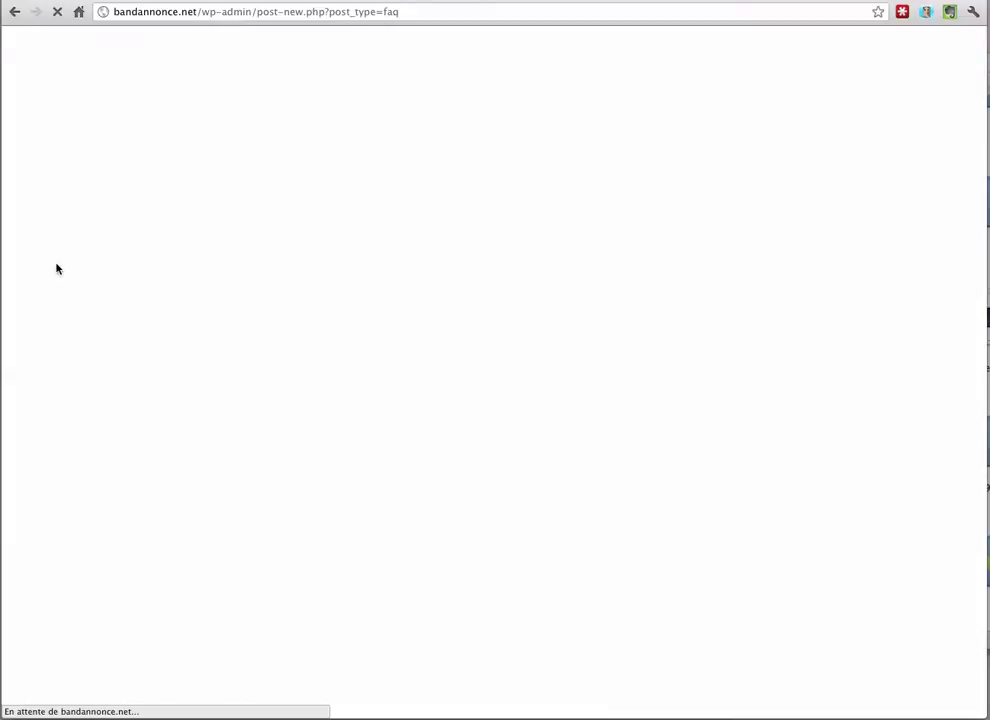
left_click(294, 130)
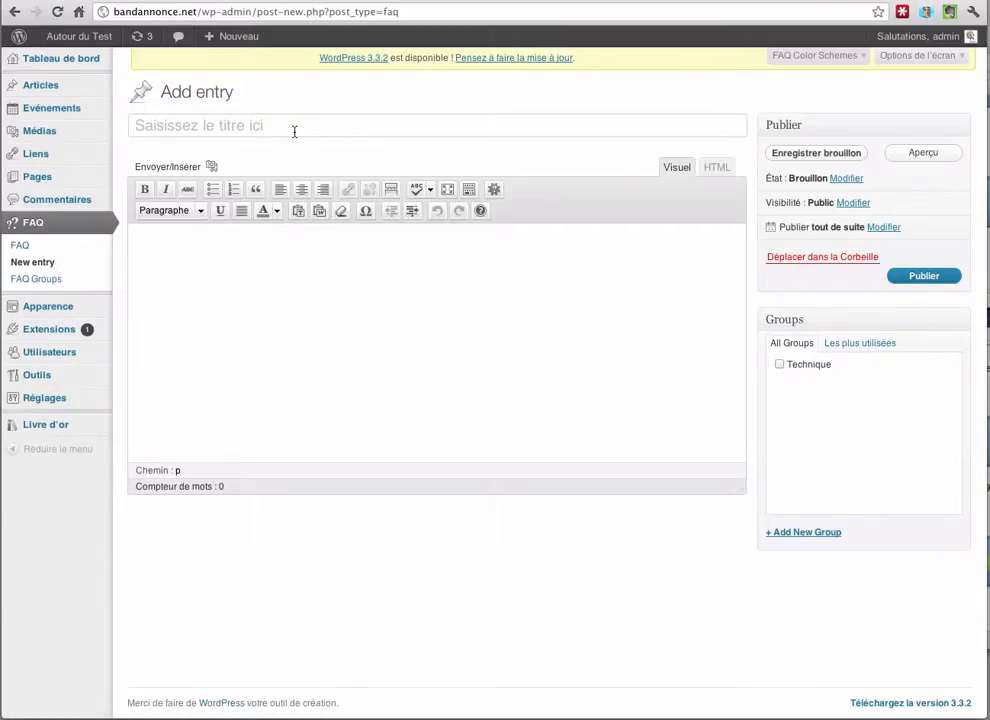
type("RRRRR")
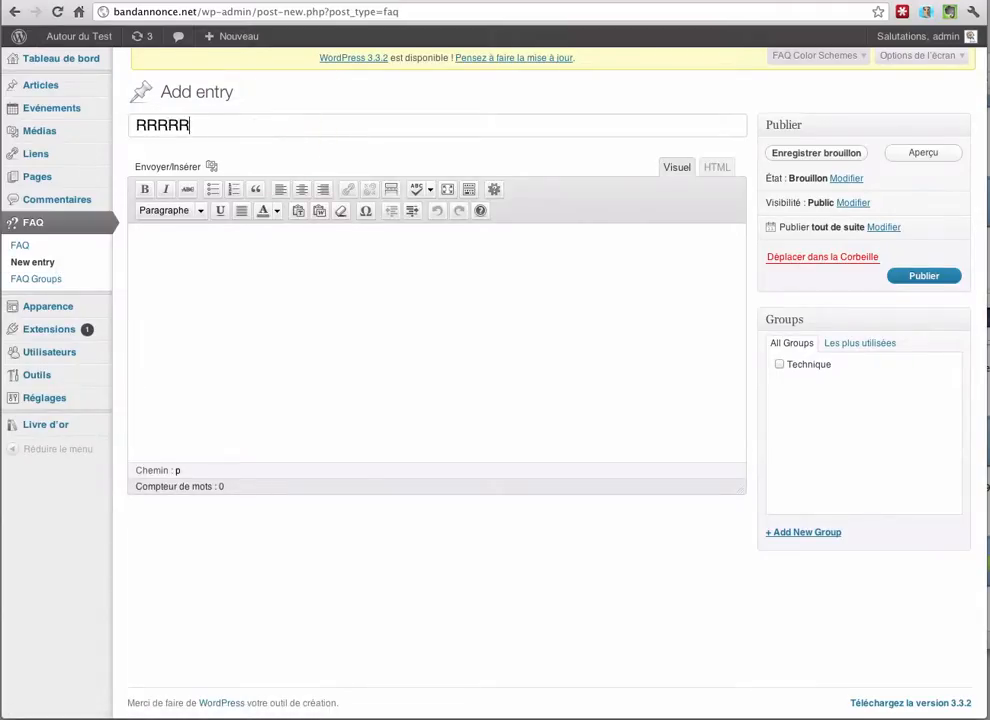
type("Rrrrrreee")
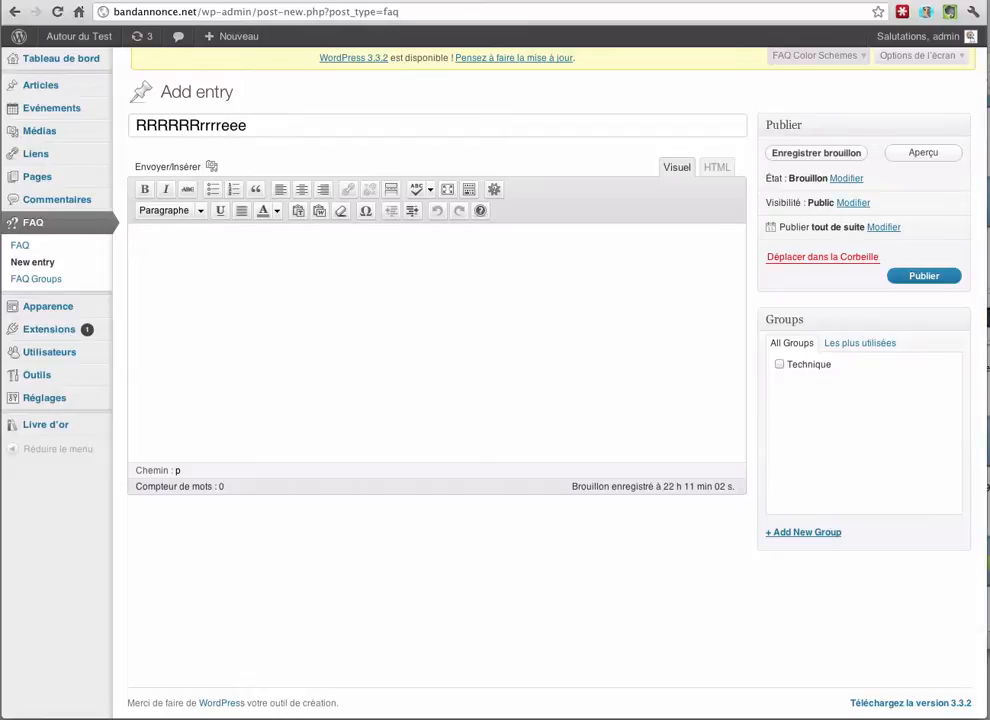
type("ggdgdjsdjsdlskds")
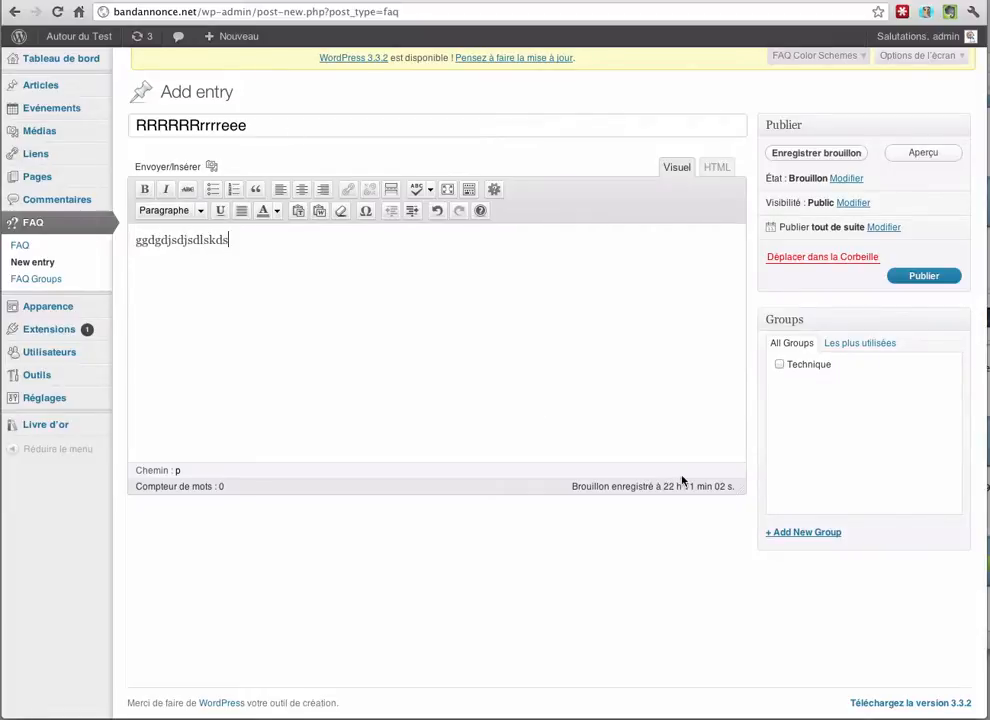
Step: Create a new group named "Truc" for this entry and publish the entry in it
left_click(803, 532)
left_click(809, 558)
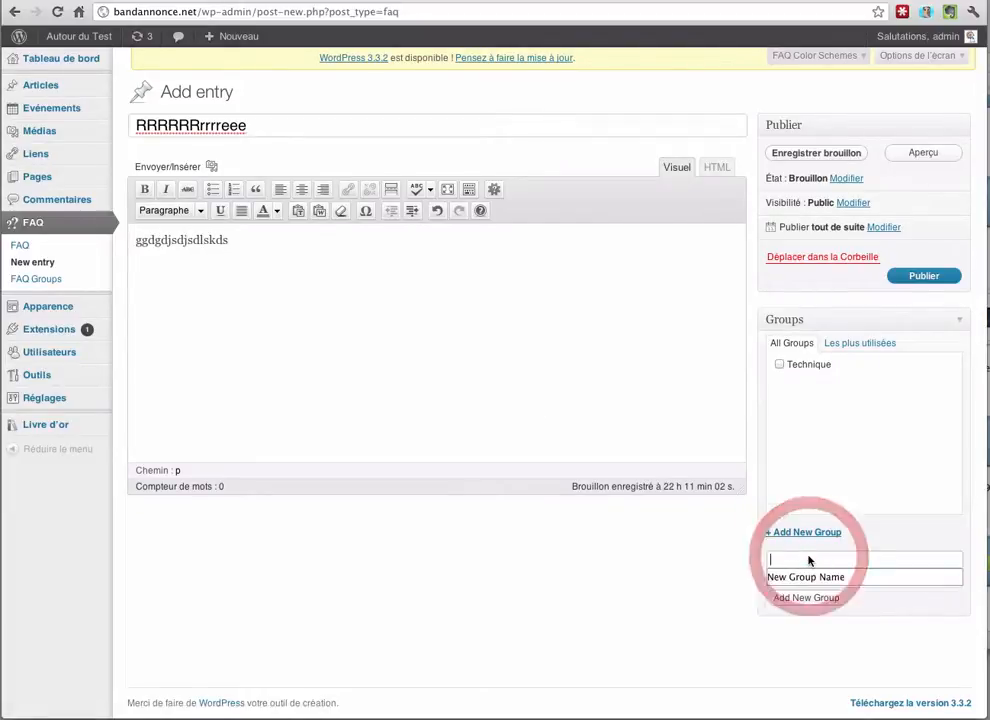
type("Truc")
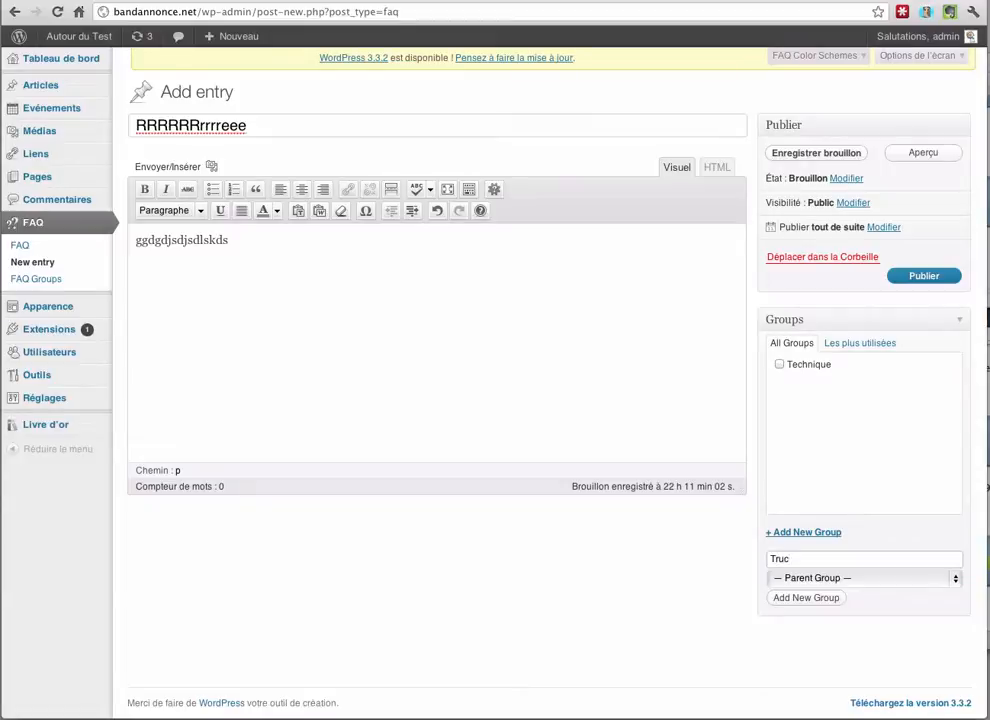
left_click(808, 598)
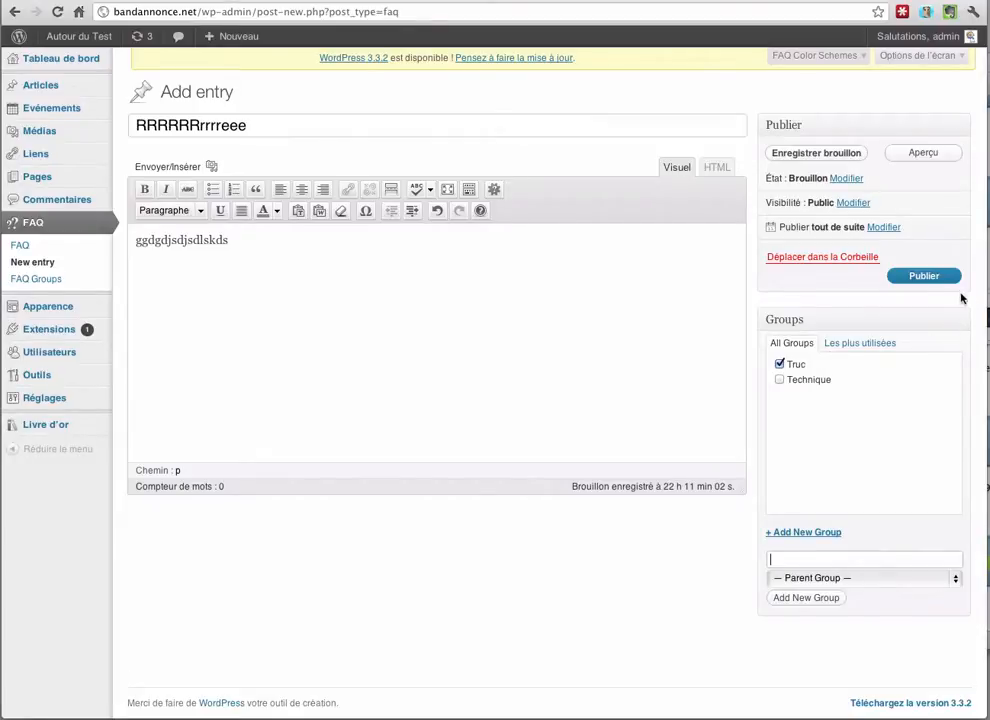
left_click(925, 277)
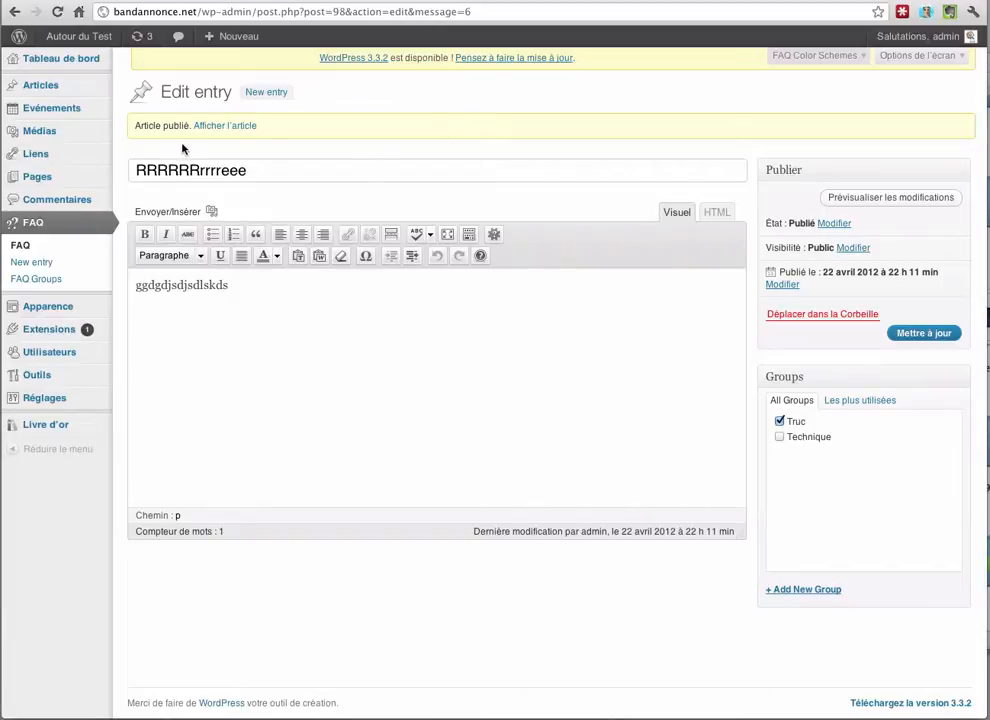
Step: Create a new page and title it "FAQ"
mouse_move(73, 185)
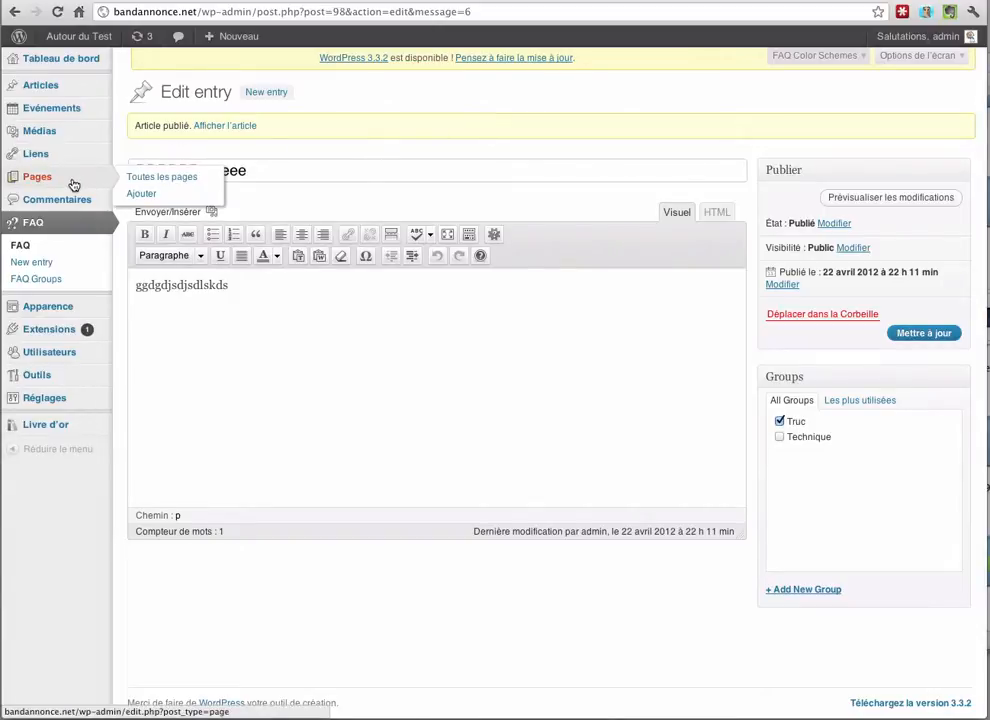
left_click(142, 193)
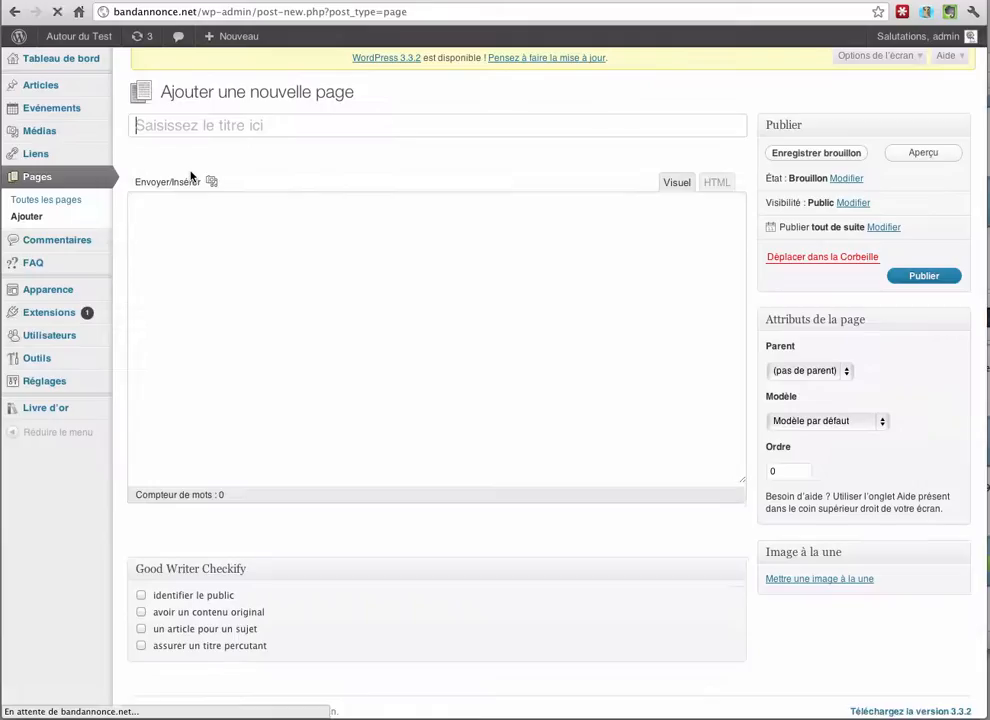
left_click(191, 130)
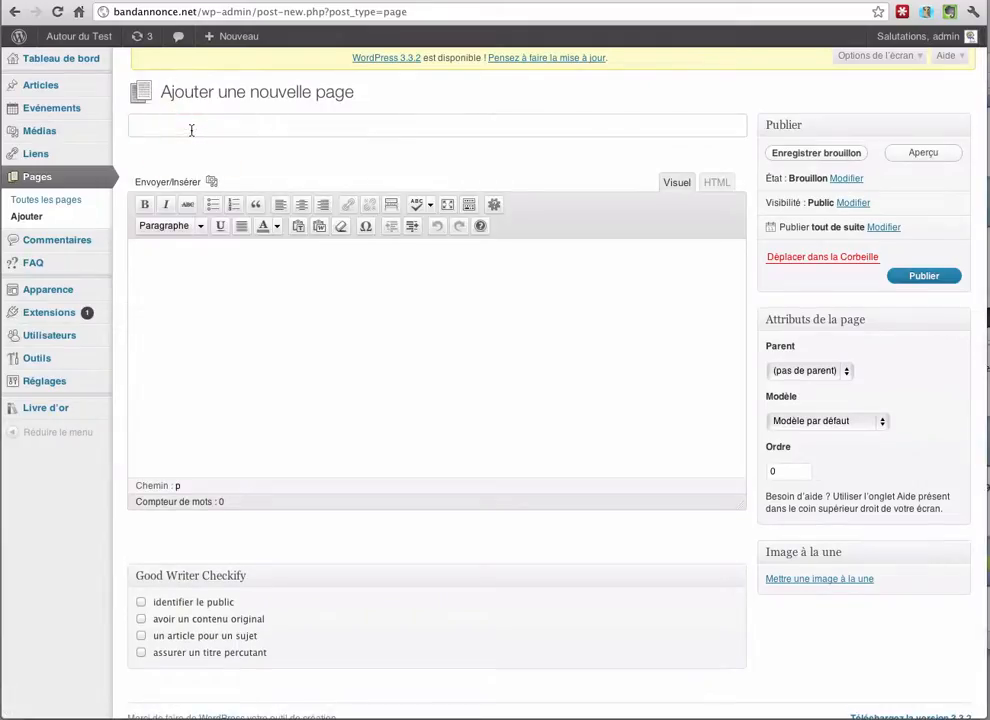
type("FAQ")
Step: Insert the [wpfaq] shortcode into the FAQ page's content and select it
left_click(176, 276)
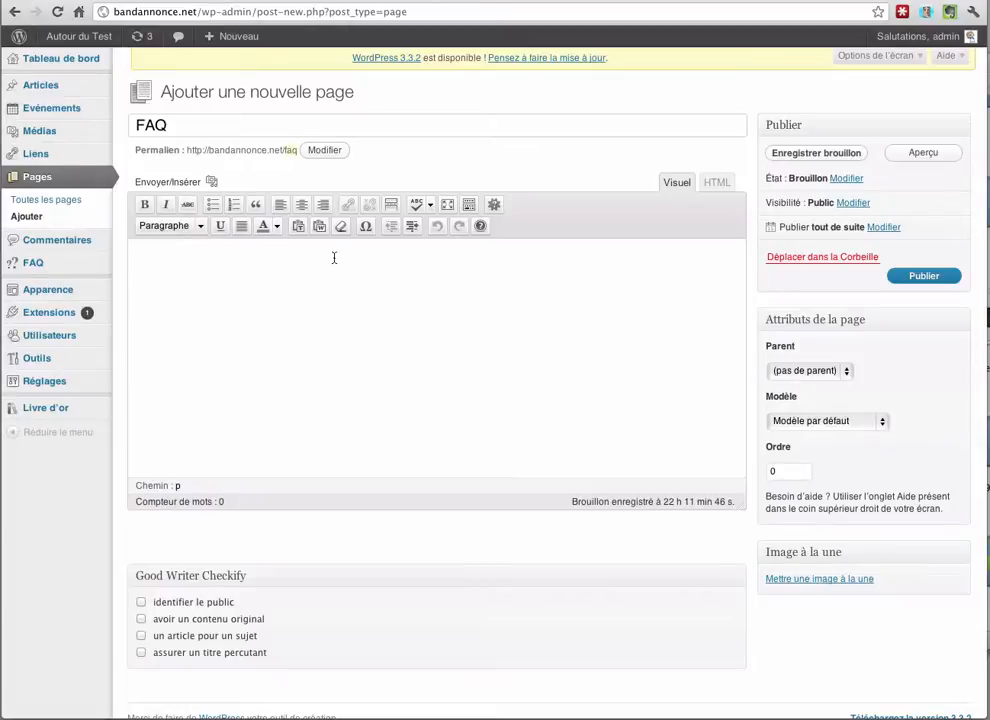
left_click(494, 206)
left_click(171, 256)
left_click_drag(171, 256, 126, 253)
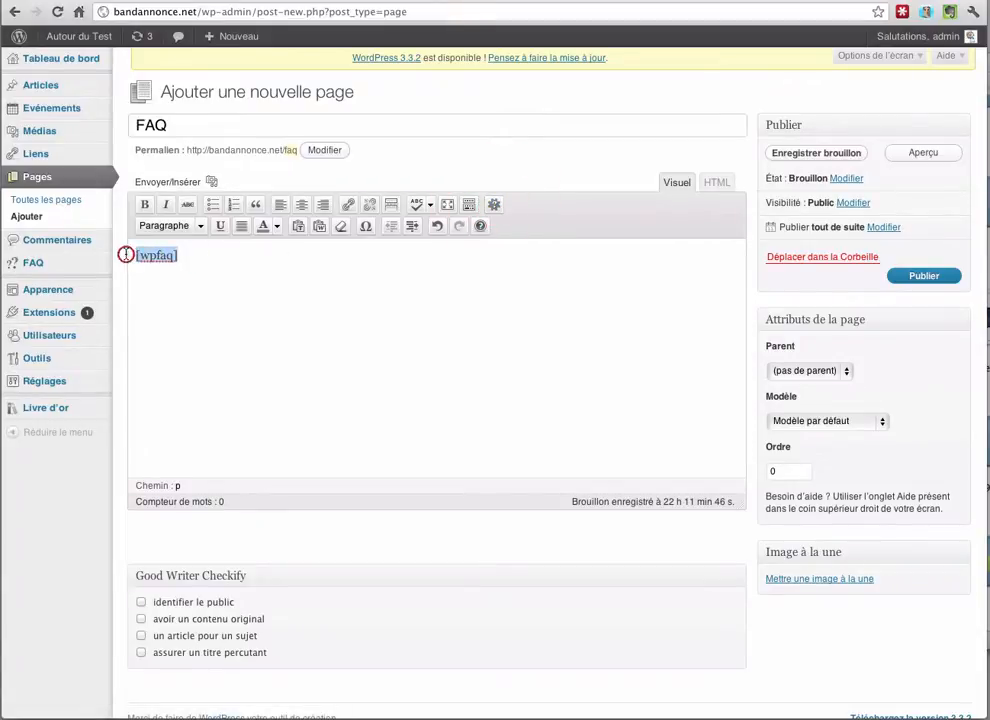
Step: Publish the FAQ page containing the [wpfaq] shortcode and view it on the public site
left_click(222, 257)
left_click(905, 281)
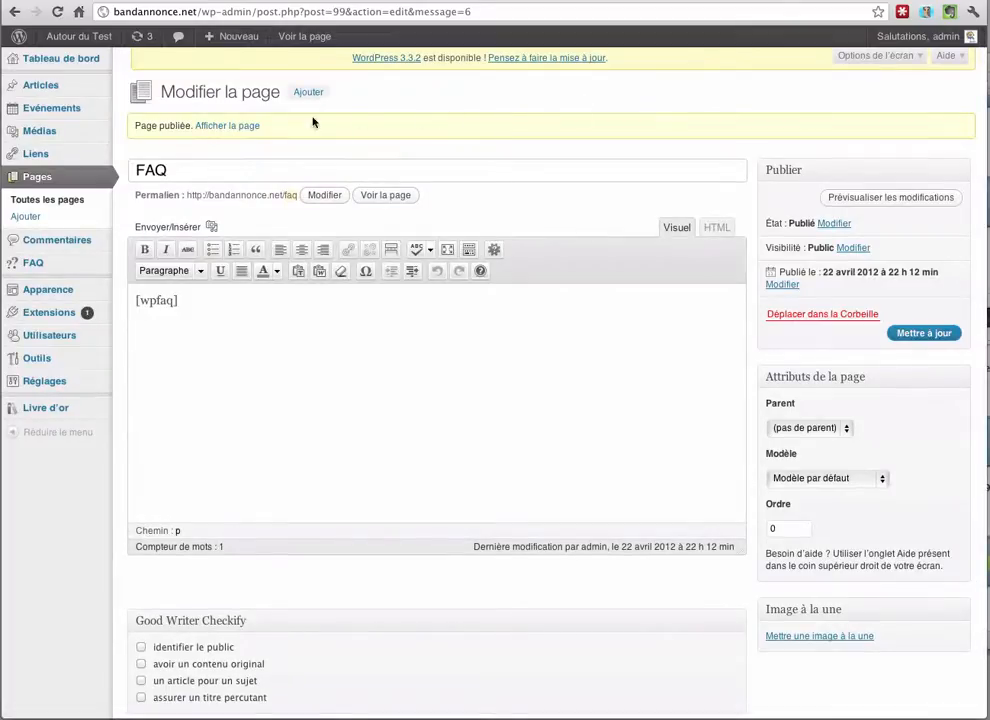
left_click(252, 125)
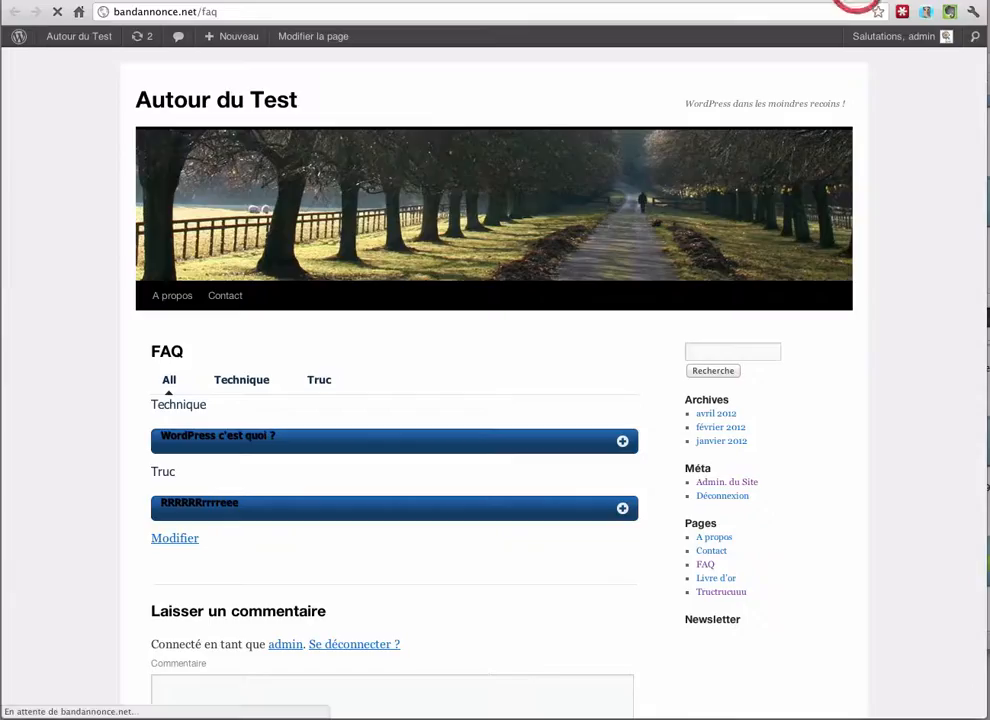
Step: Expand the "WordPress c'est quoi ?" entry on the public FAQ page, then filter the entries by the Technique group and the Truc group
scroll(113, 407, "down", 1)
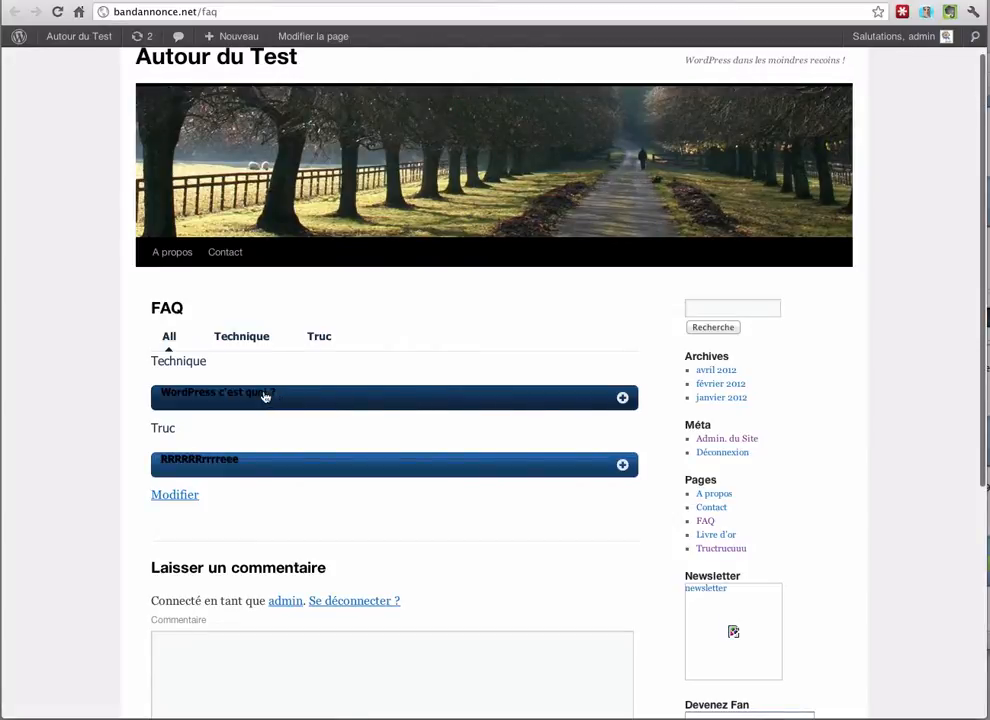
left_click(605, 403)
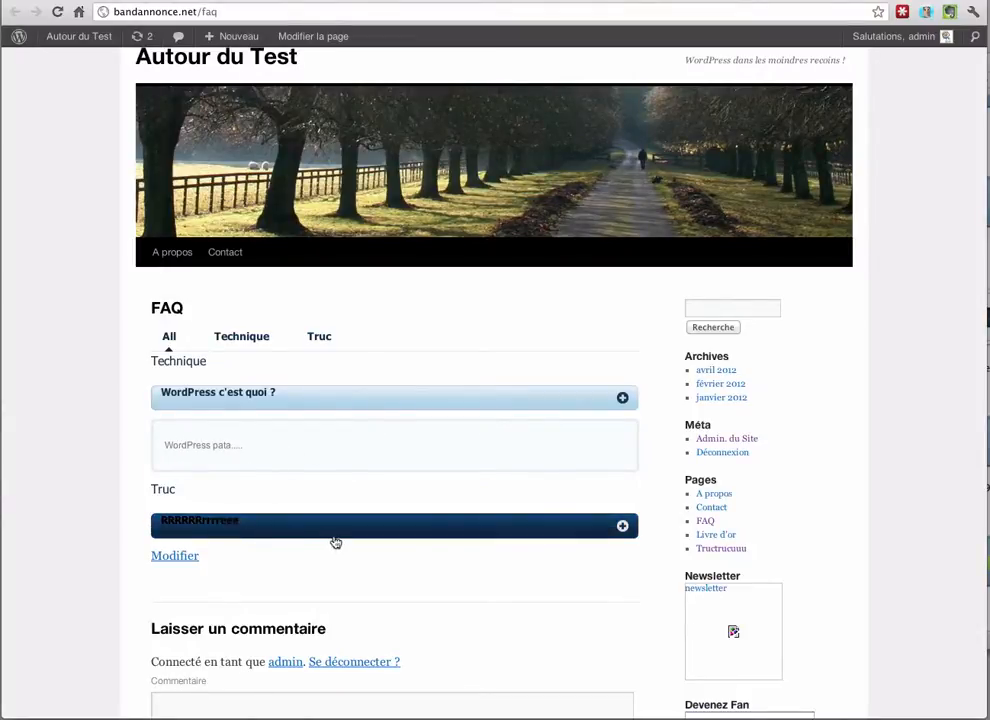
left_click(239, 340)
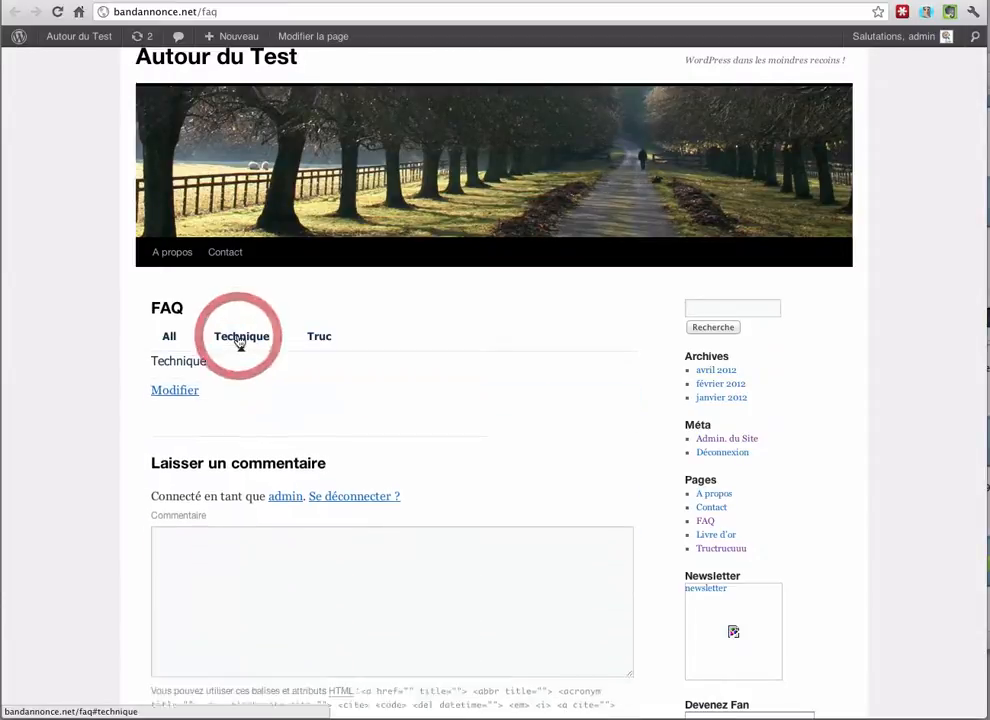
left_click(321, 341)
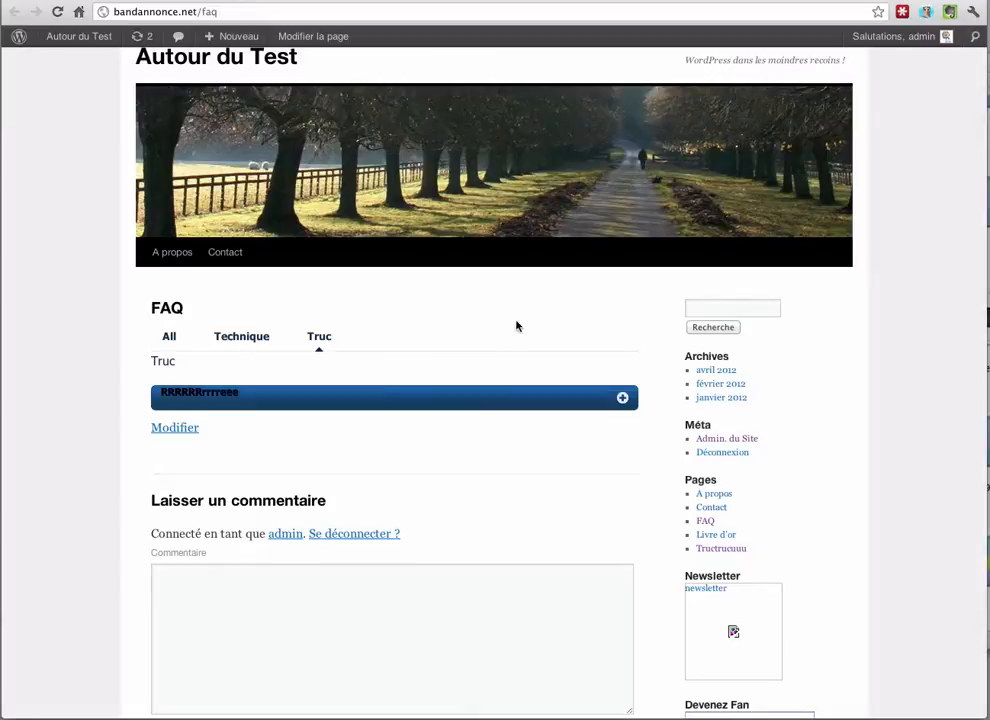
Step: Return to the site administration and change the FAQ color scheme to the turquoise skin
left_click(522, 2)
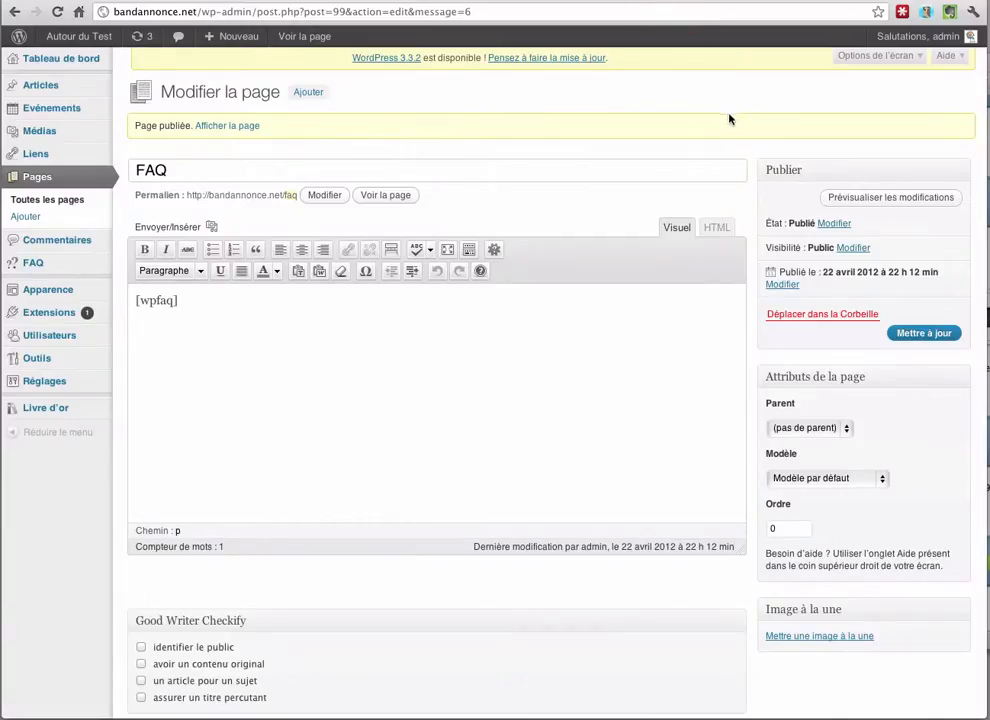
left_click(84, 263)
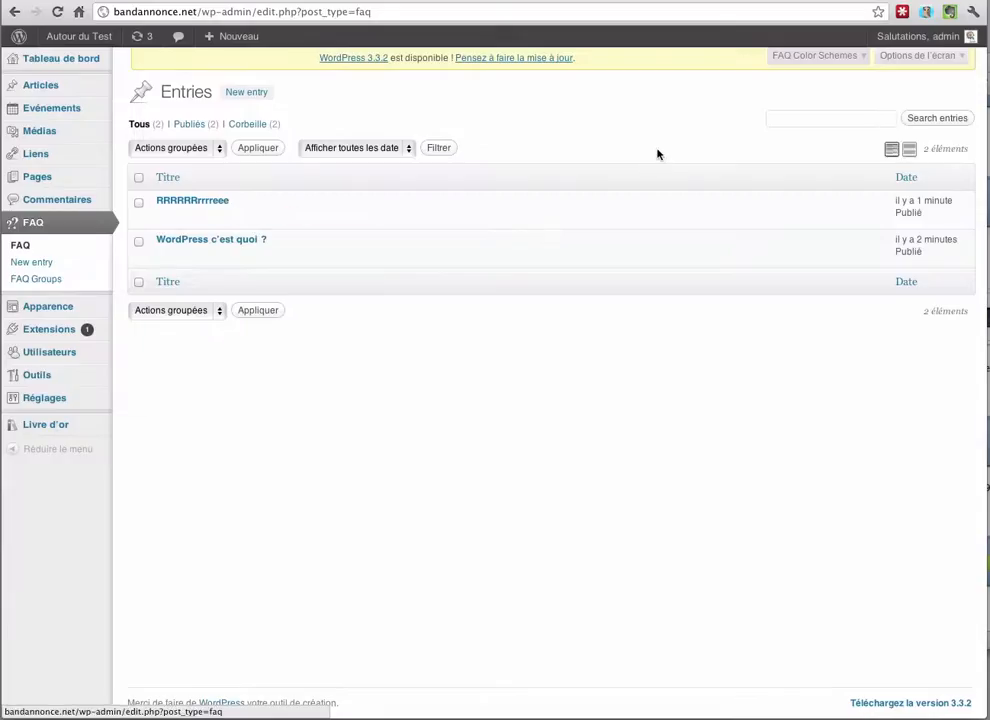
left_click(814, 62)
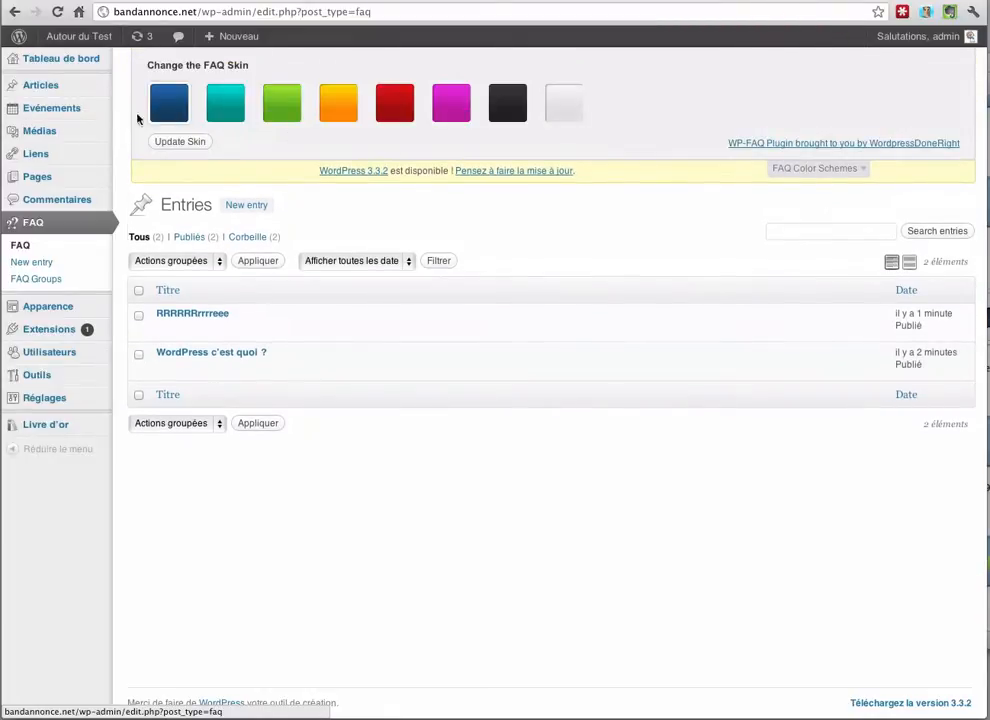
left_click(238, 108)
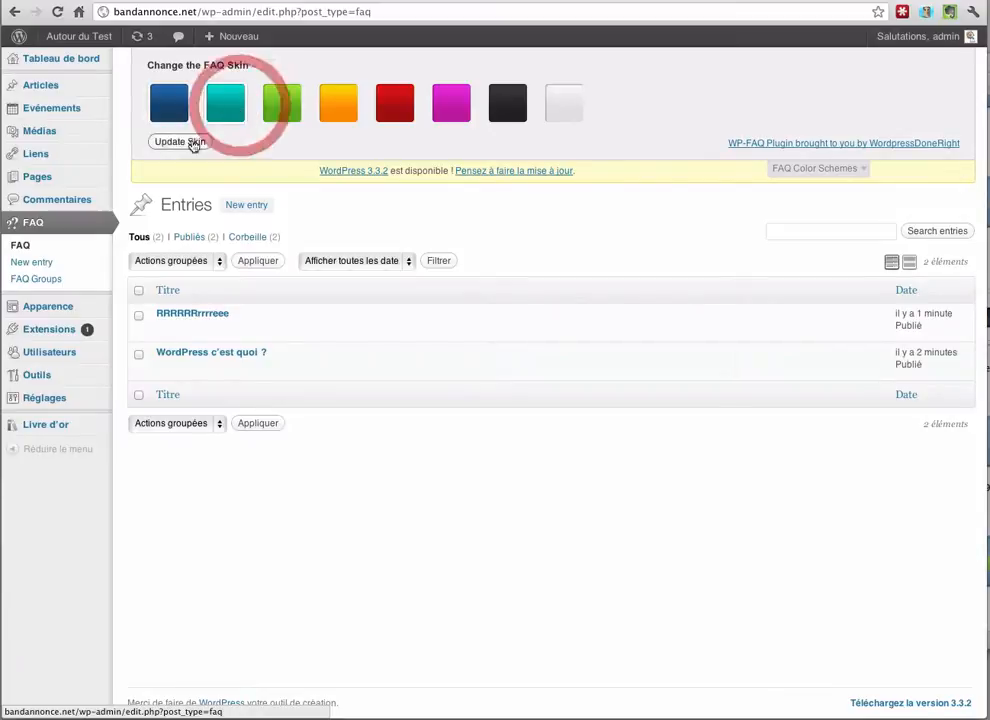
left_click(178, 142)
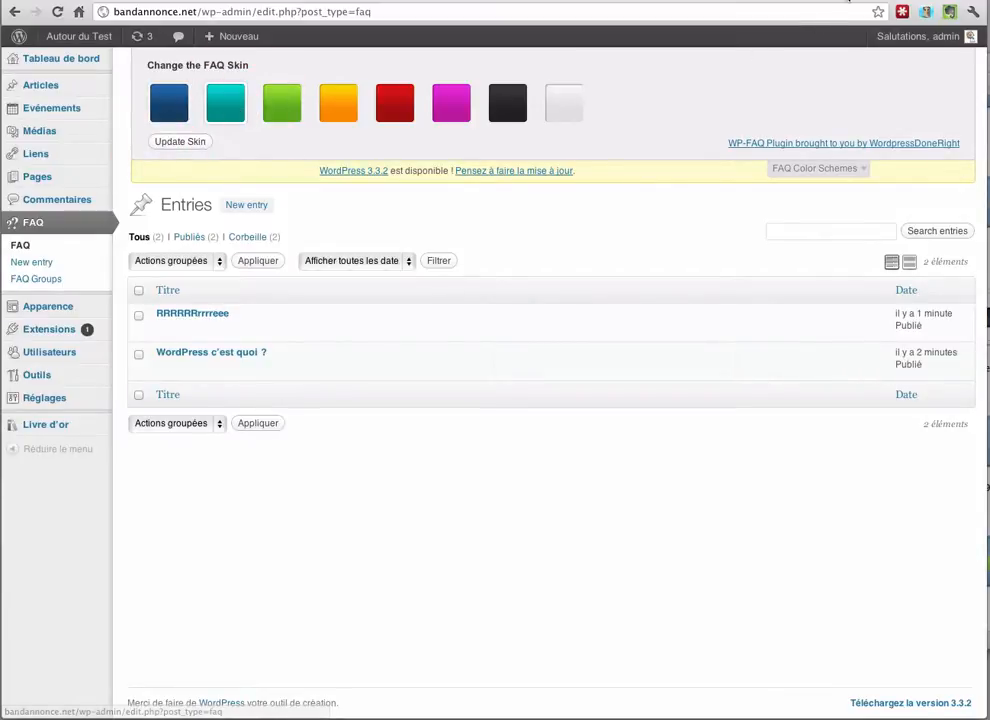
Step: Reload the public FAQ page to check the entries in the new skin
left_click(845, 1)
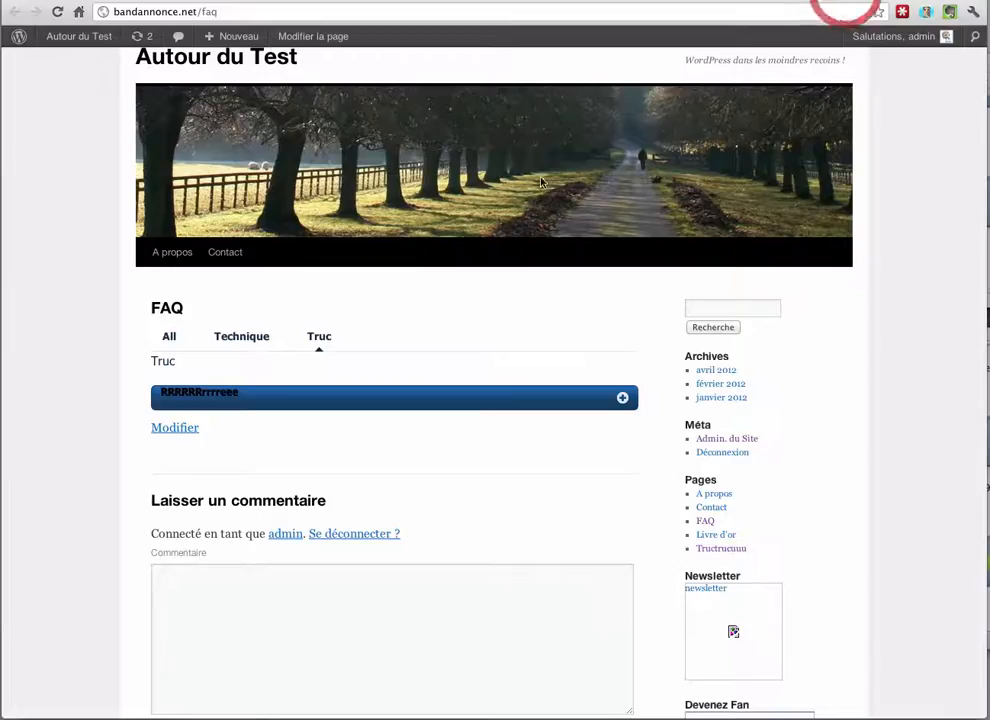
left_click(57, 11)
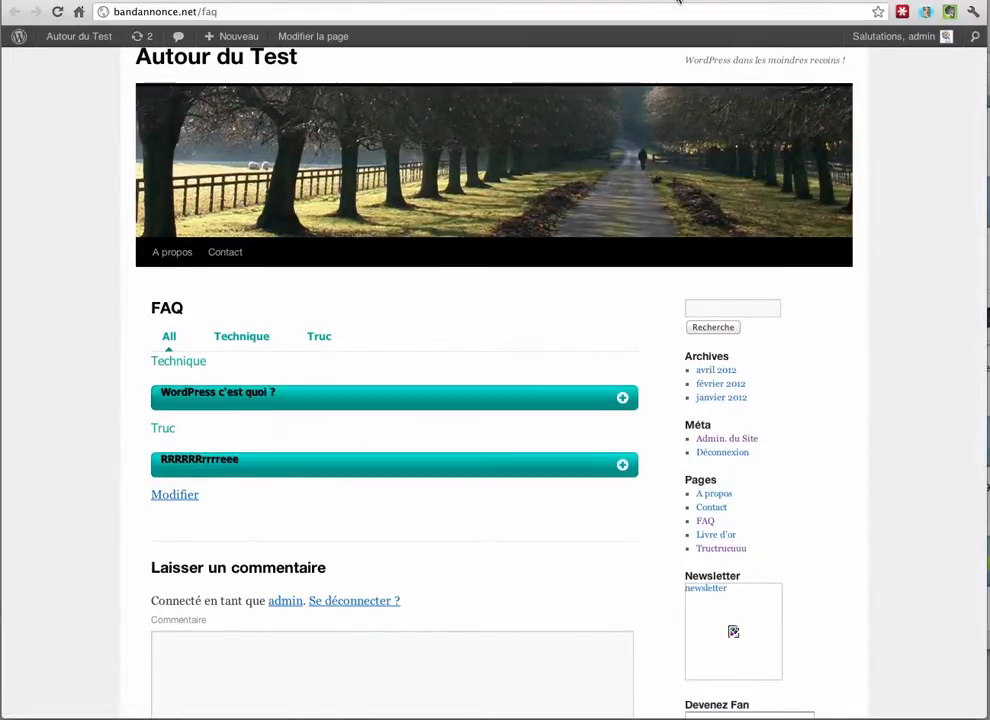
Step: Go back to the site administration and open the FAQ groups management page
left_click(679, 2)
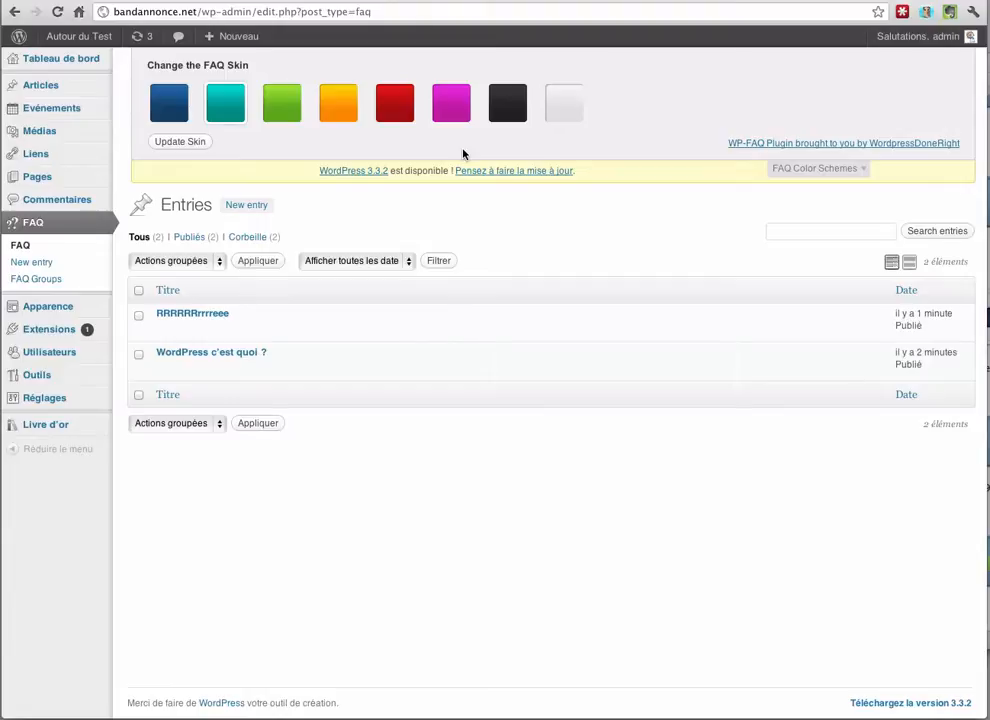
left_click(72, 279)
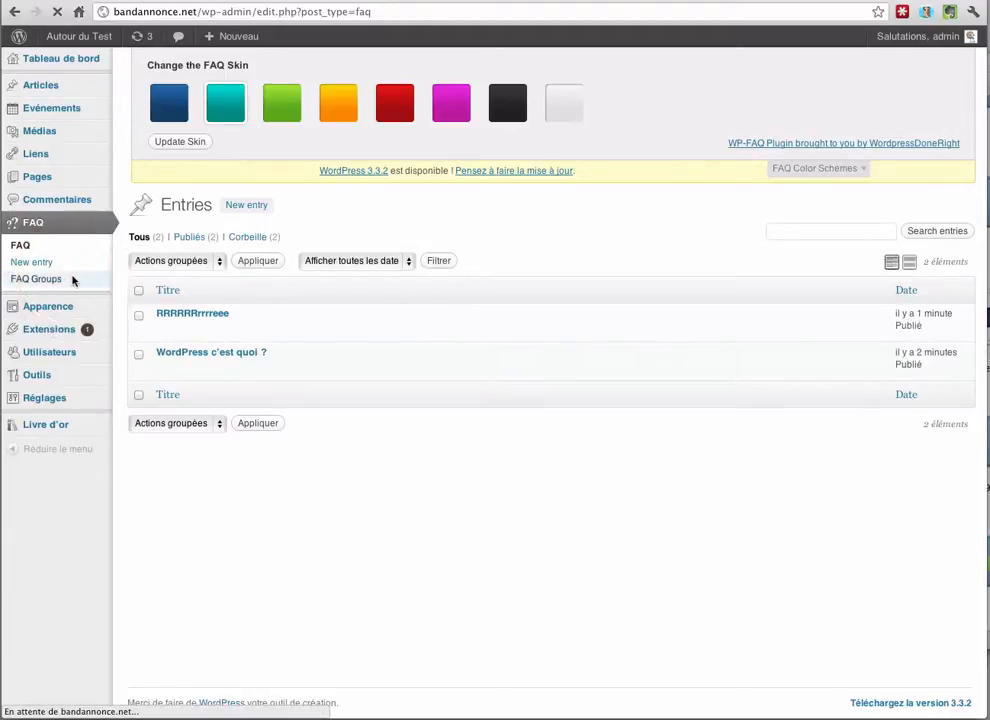